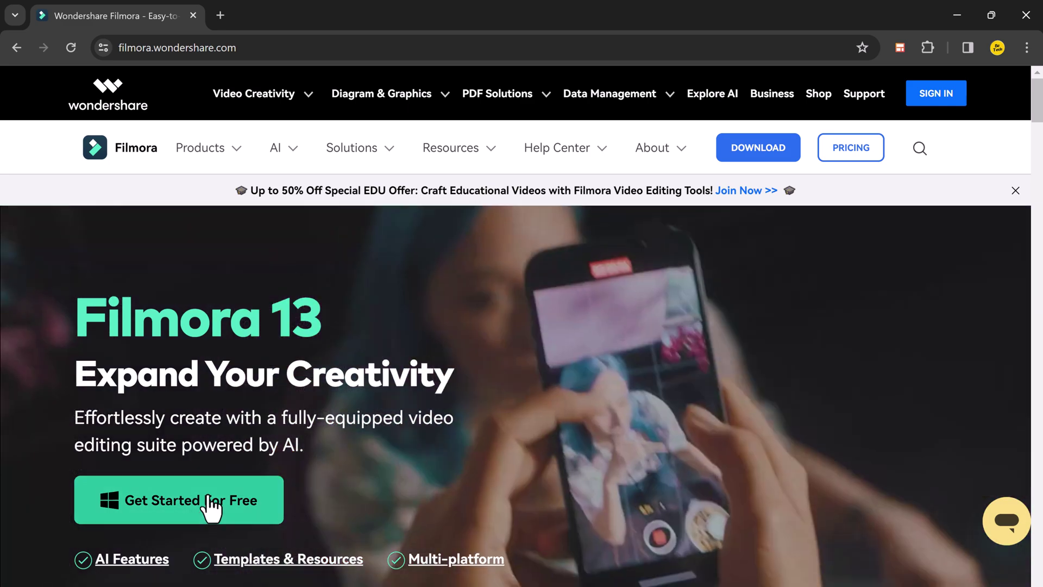
Scroll down the Filmora 13 home page toward the AI video challenge banner
scroll(455, 375, down, 4)
scroll(455, 375, down, 3)
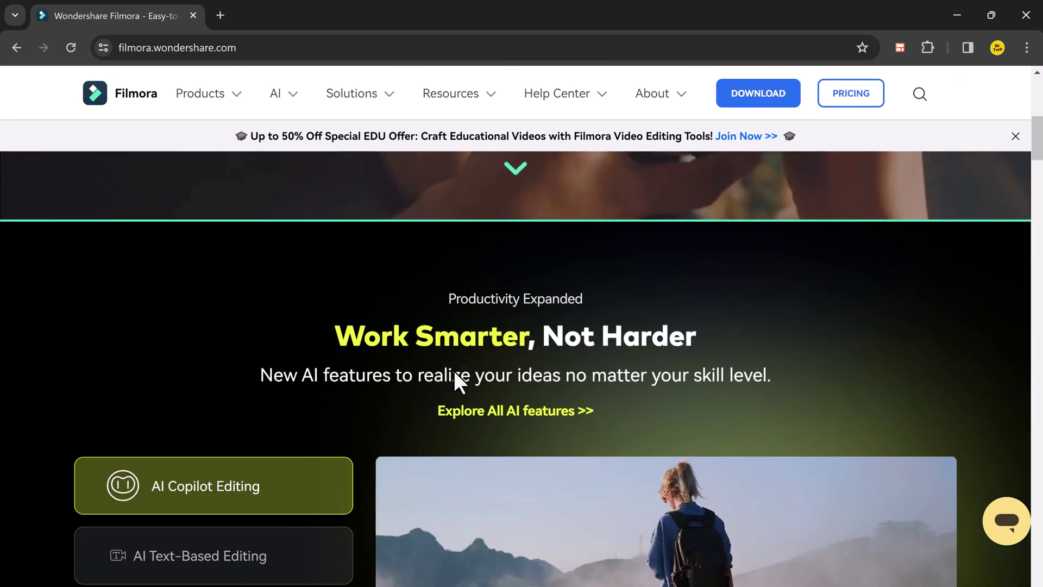
scroll(454, 370, down, 4)
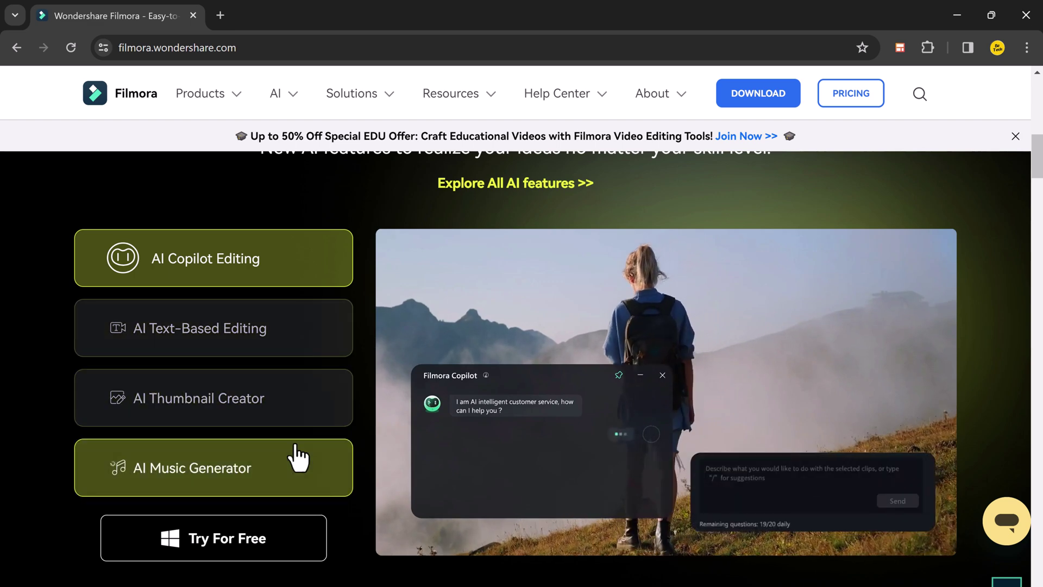
scroll(752, 530, down, 3)
scroll(752, 530, down, 6)
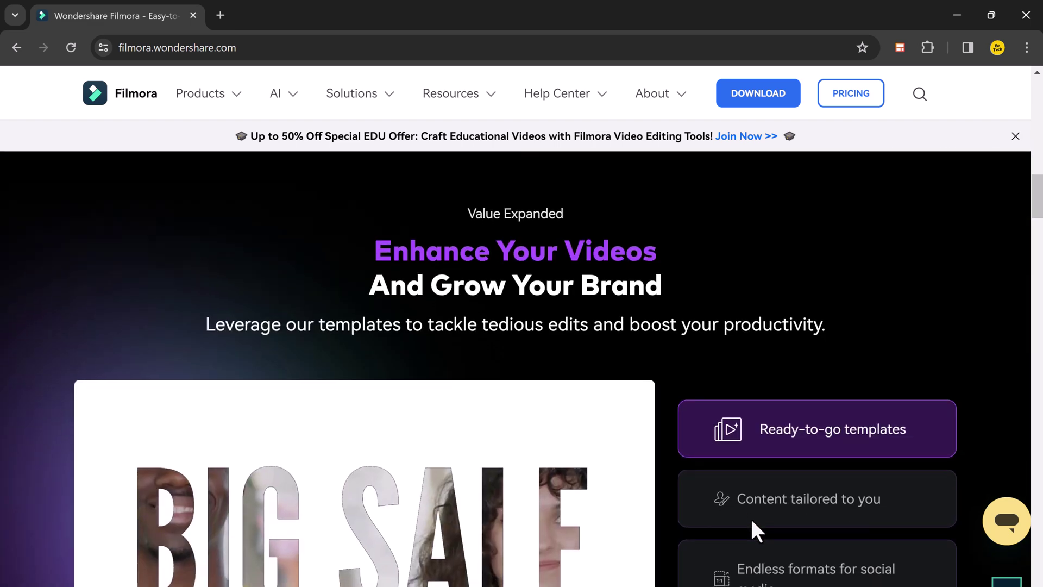
scroll(753, 521, down, 5)
scroll(752, 521, up, 1)
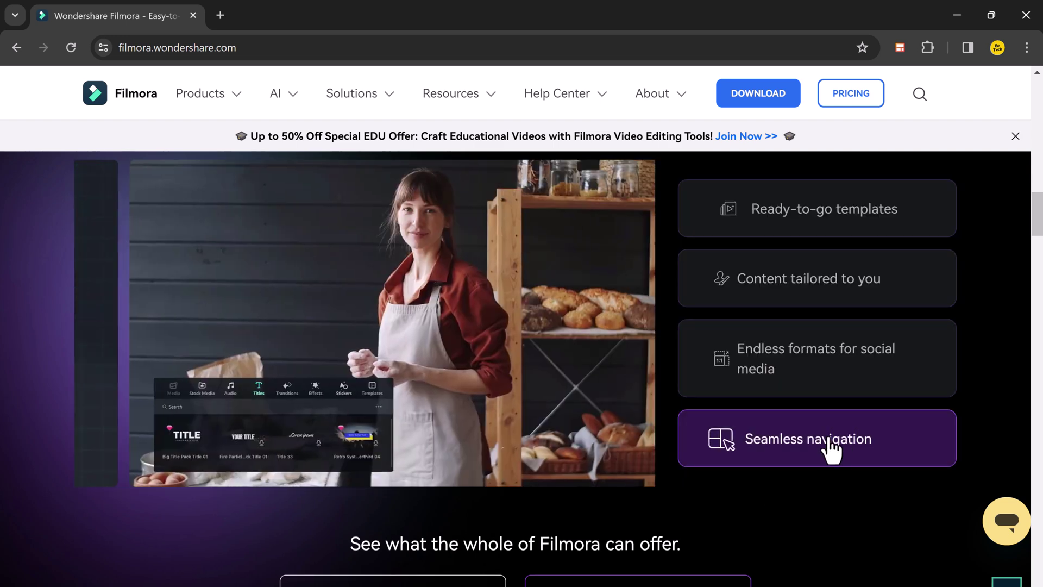
scroll(578, 456, down, 5)
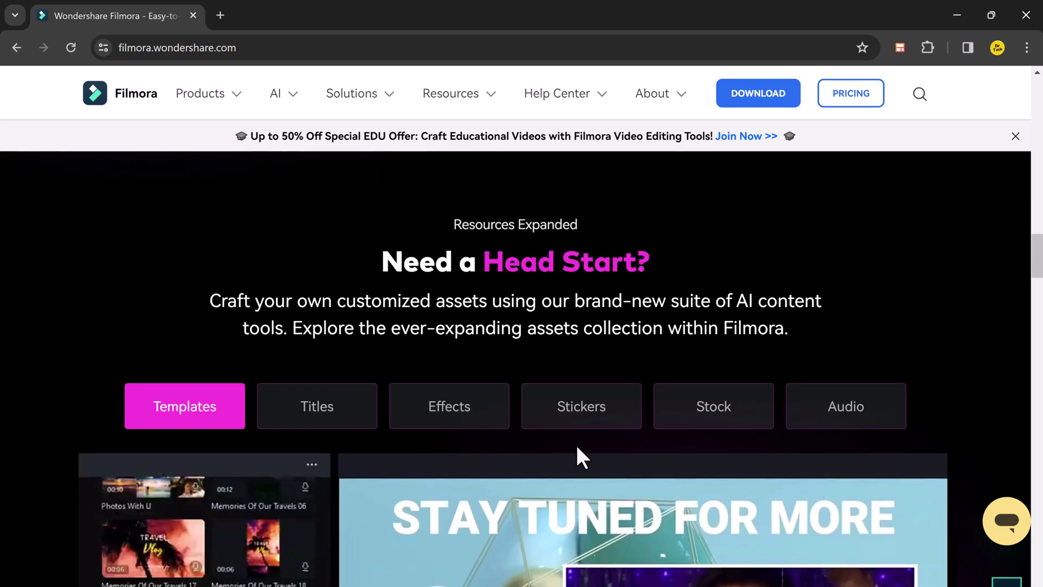
scroll(577, 448, down, 4)
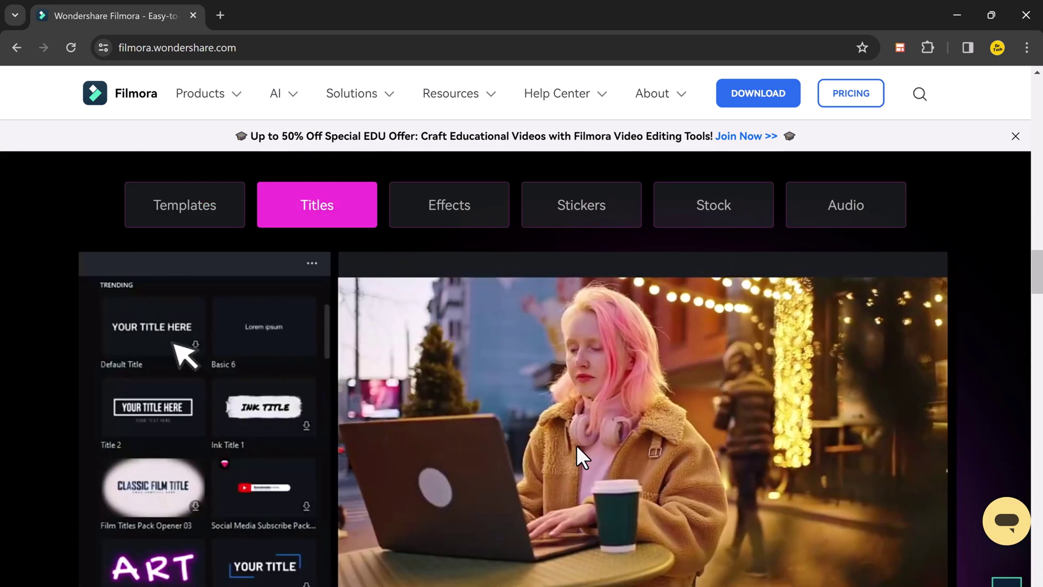
scroll(576, 445, down, 8)
scroll(576, 444, down, 2)
scroll(577, 445, down, 4)
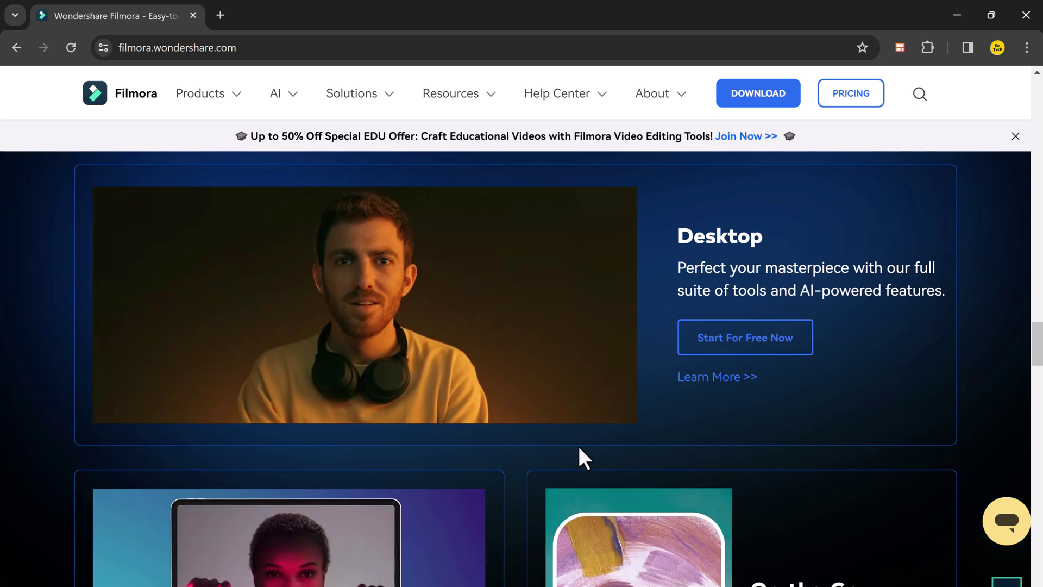
scroll(578, 444, down, 4)
scroll(578, 444, down, 1)
scroll(579, 446, down, 1)
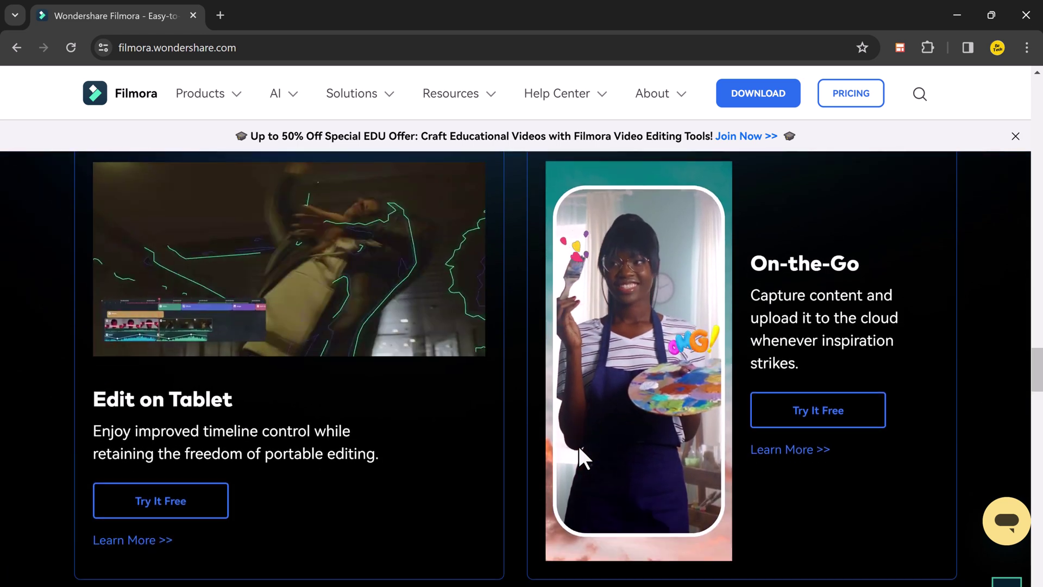
scroll(578, 445, down, 7)
scroll(578, 444, down, 6)
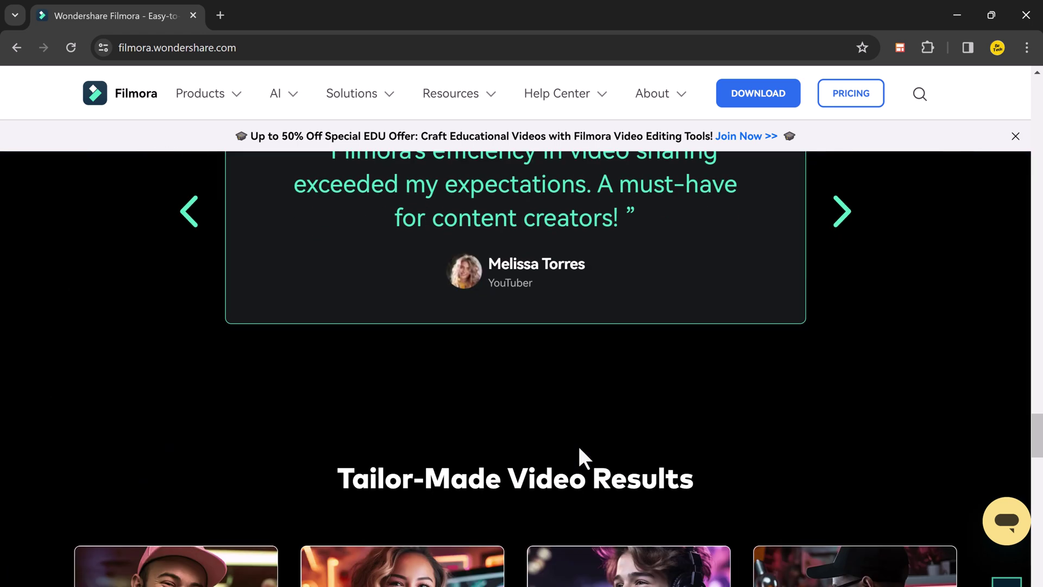
scroll(578, 444, down, 2)
scroll(578, 445, down, 1)
scroll(579, 446, down, 1)
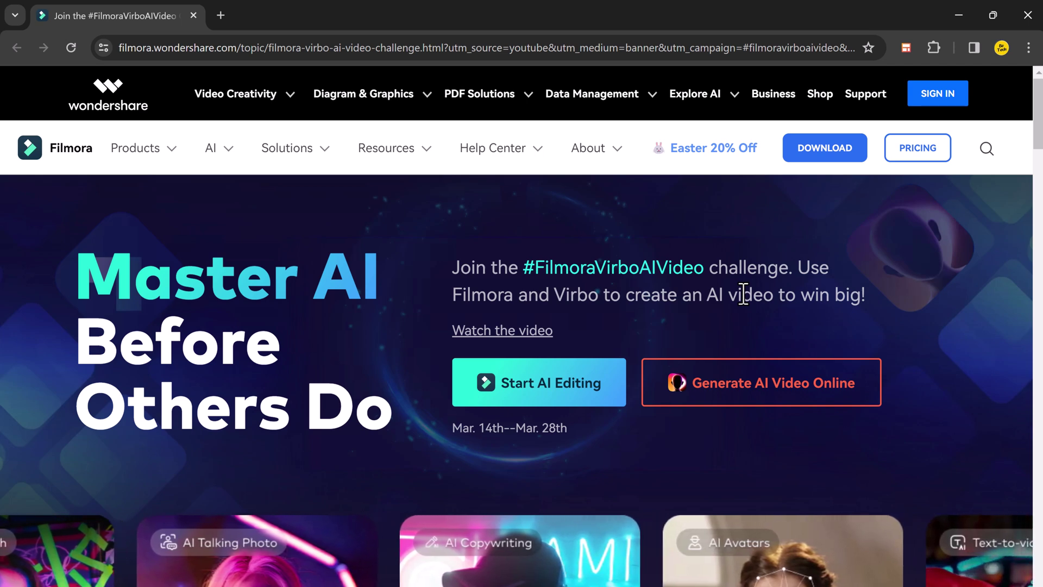
scroll(743, 293, down, 2)
scroll(743, 293, down, 3)
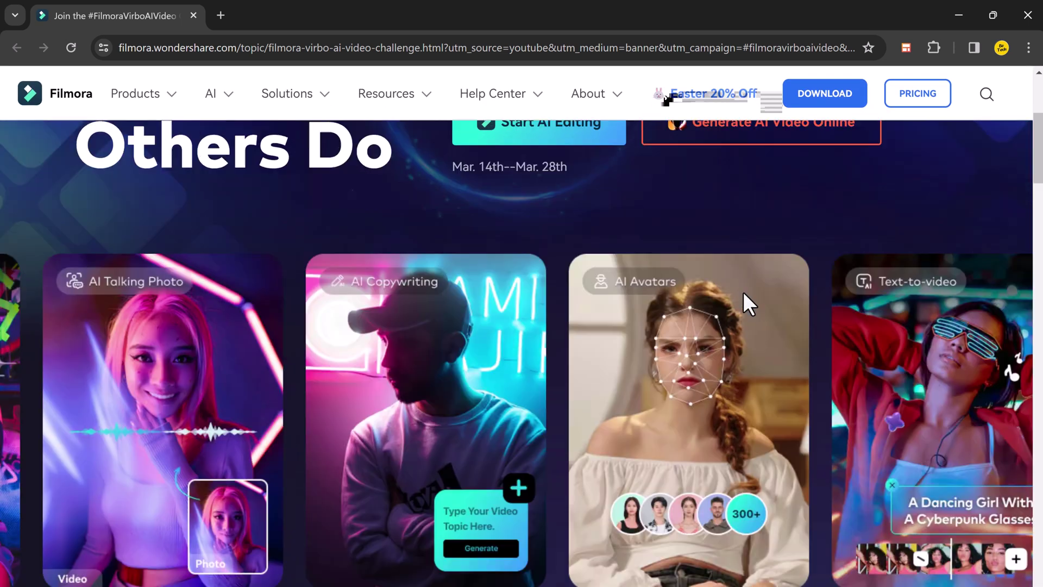
scroll(743, 293, down, 2)
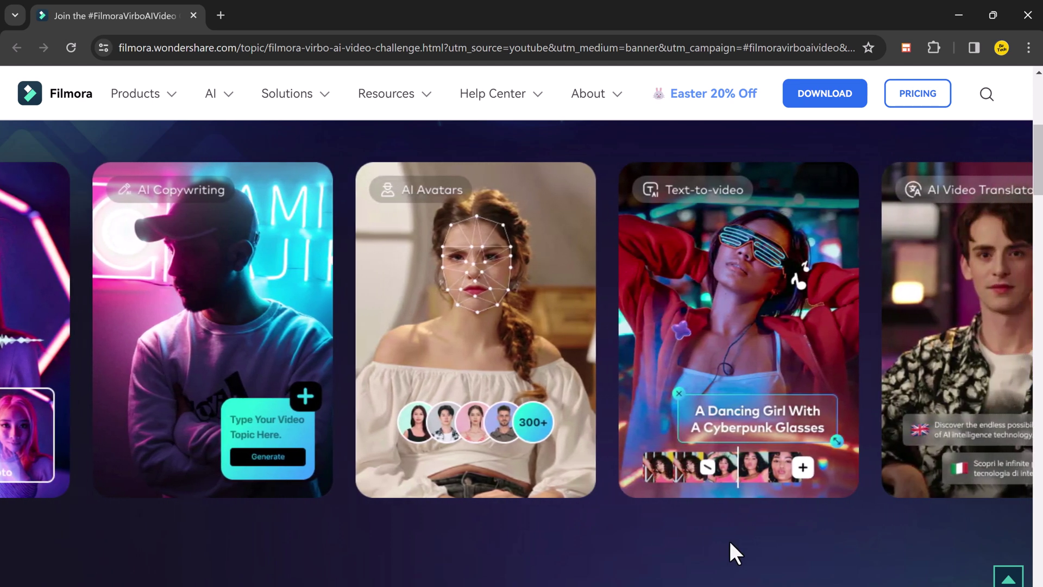
scroll(726, 541, down, 4)
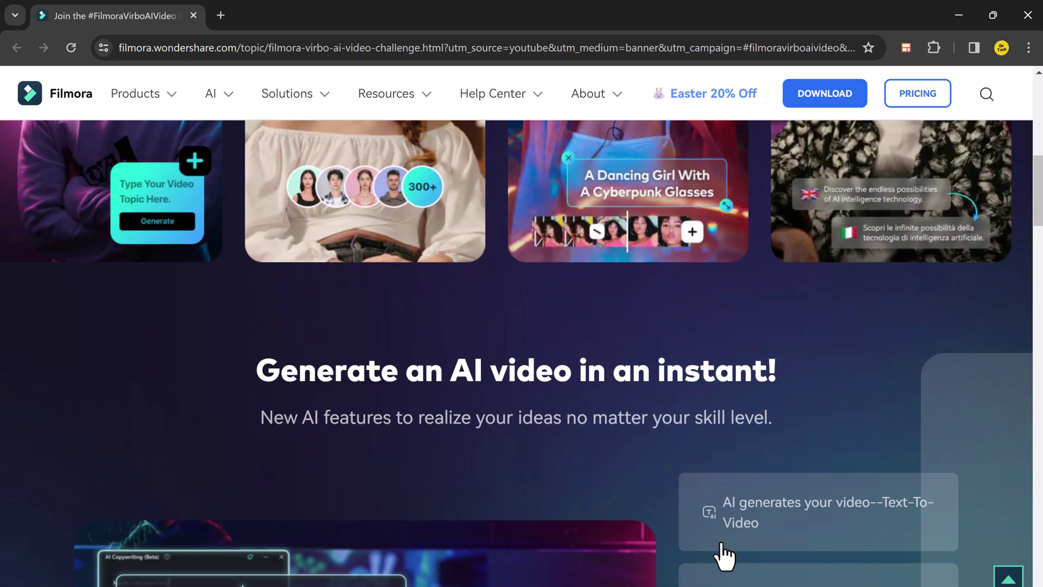
scroll(724, 555, down, 3)
scroll(724, 554, down, 2)
scroll(725, 554, down, 2)
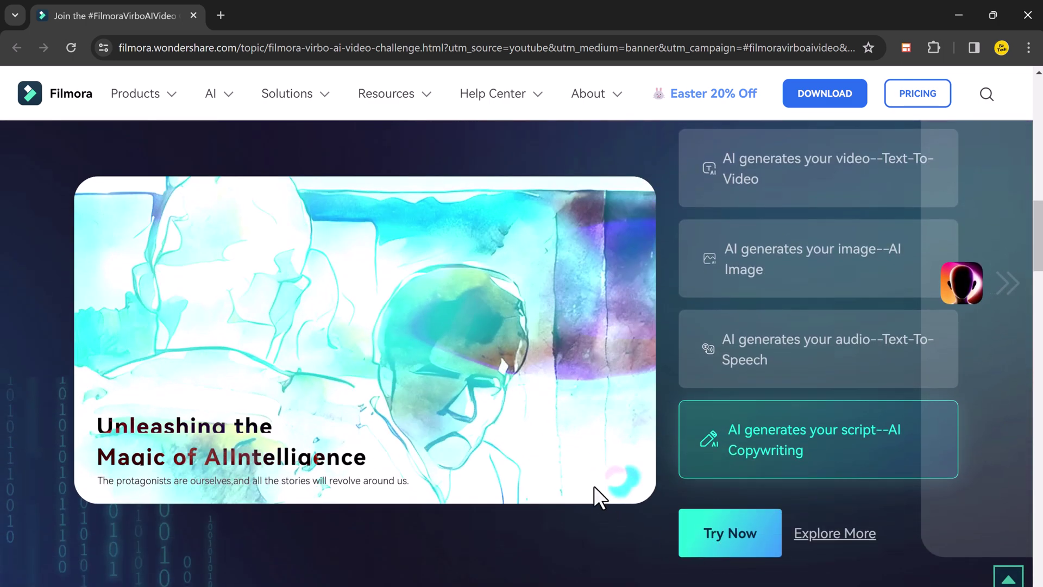
scroll(597, 481, up, 5)
scroll(603, 470, up, 4)
scroll(607, 462, up, 2)
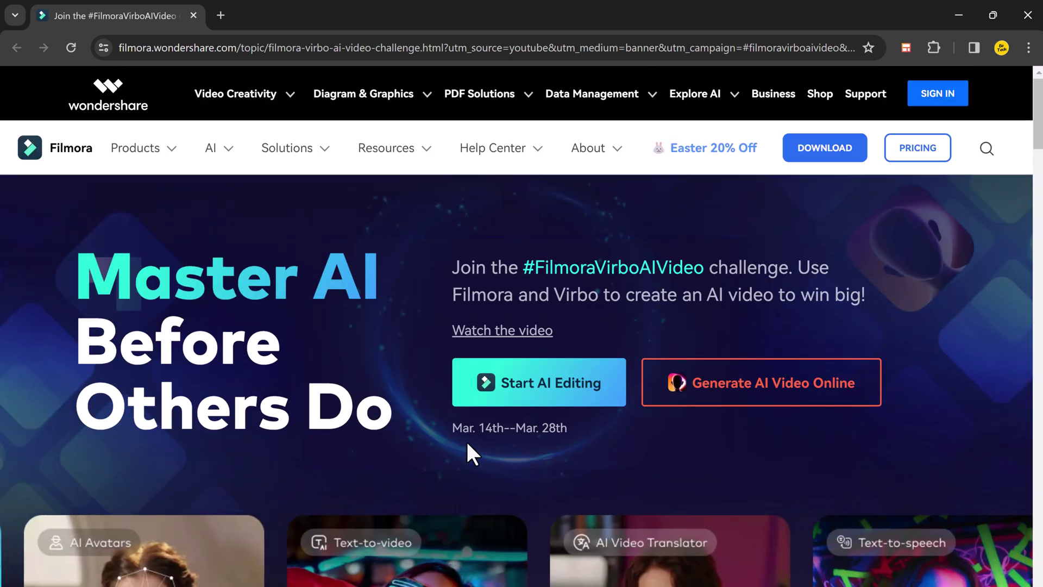
scroll(540, 442, down, 3)
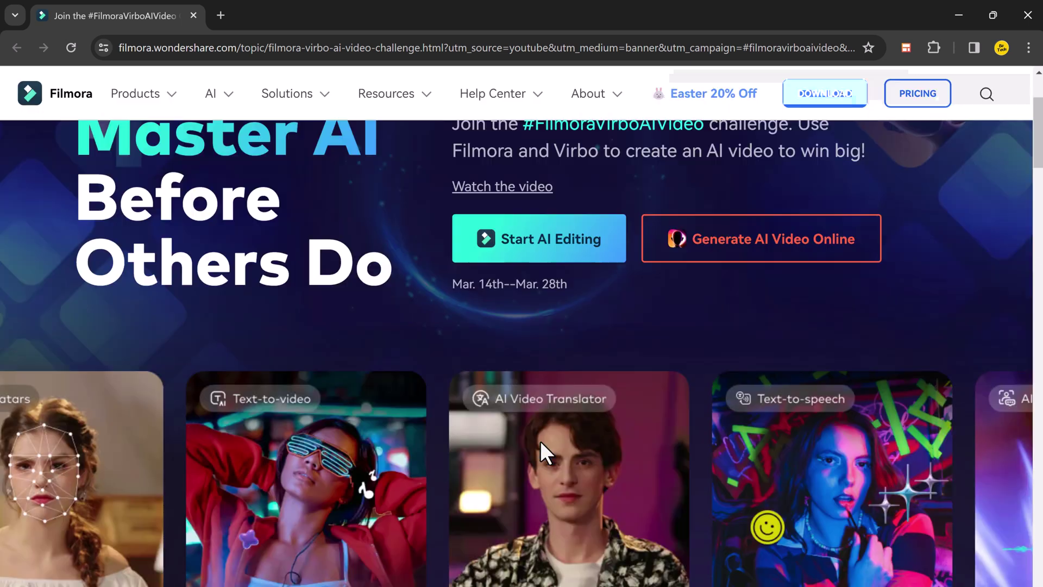
scroll(540, 441, down, 10)
scroll(540, 441, down, 2)
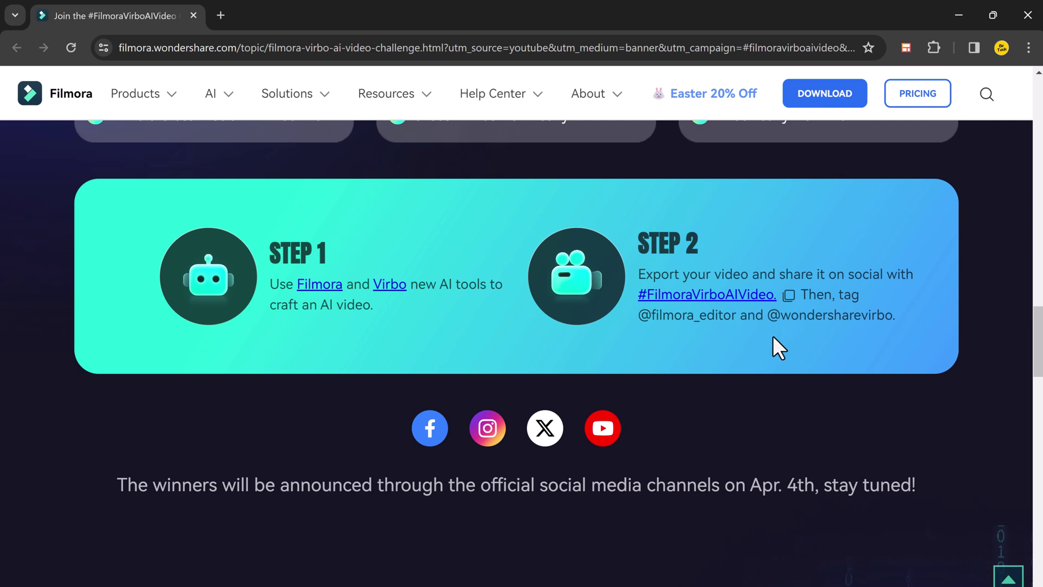
Scroll up and down through the #FilmoraVirboAIVideo challenge page
scroll(773, 335, up, 4)
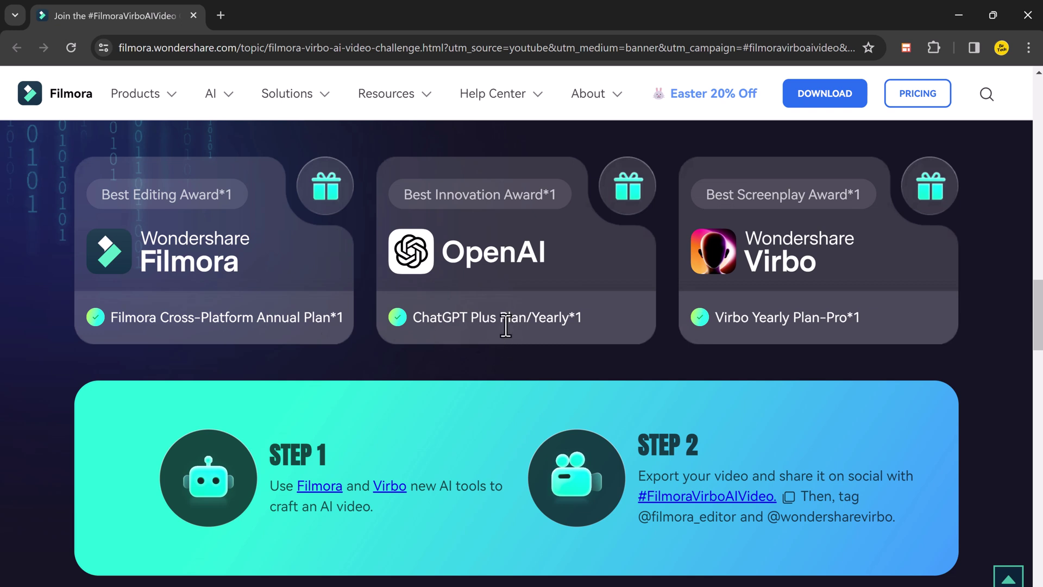
scroll(816, 338, down, 6)
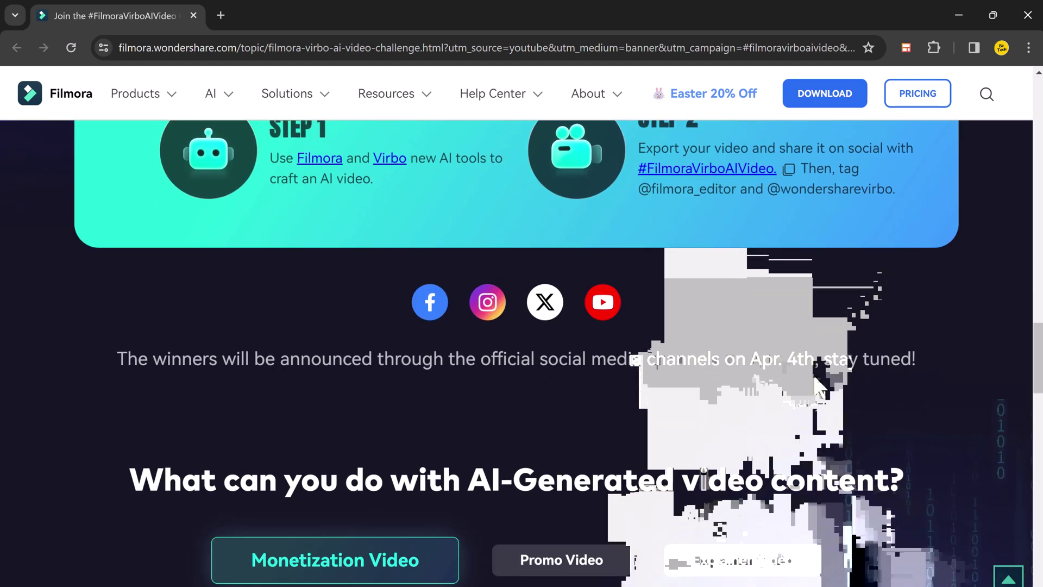
scroll(816, 383, down, 3)
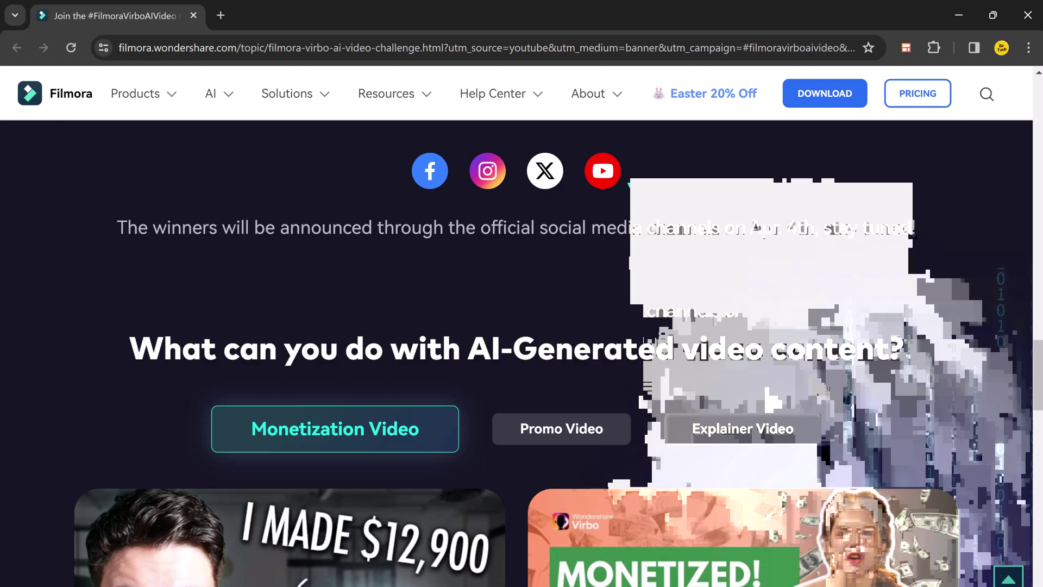
scroll(816, 383, down, 5)
scroll(816, 386, up, 15)
scroll(815, 390, up, 5)
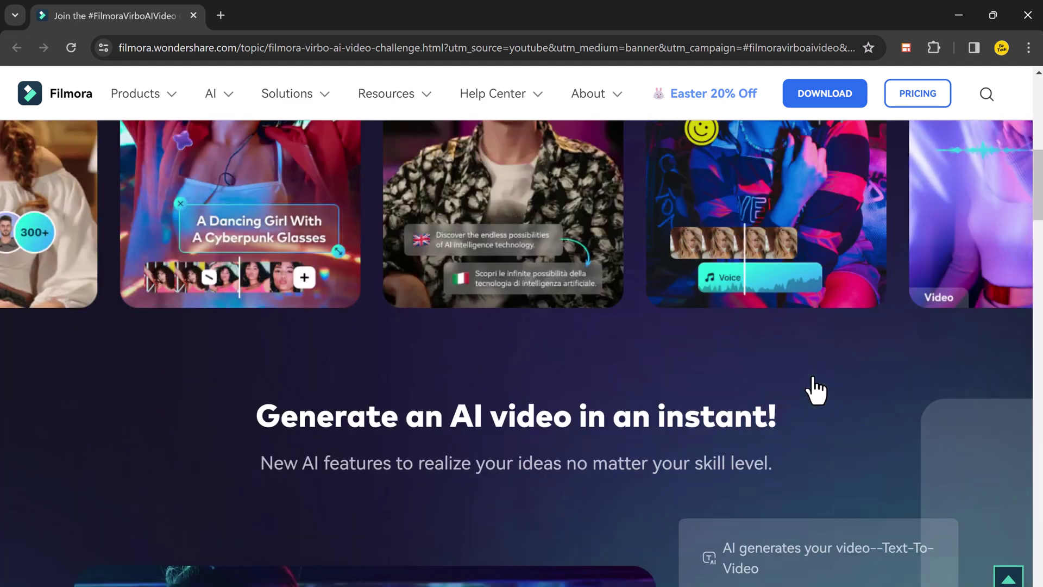
scroll(815, 392, up, 5)
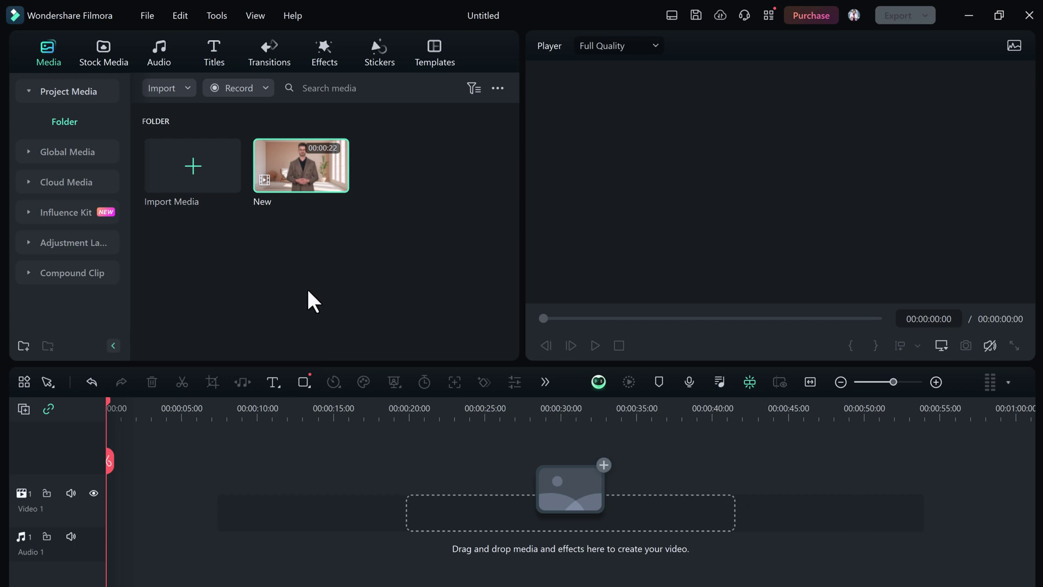
Place the New clip on the timeline with Match to Media, playhead at about 3 s
mouse_move(301, 166)
click(337, 180)
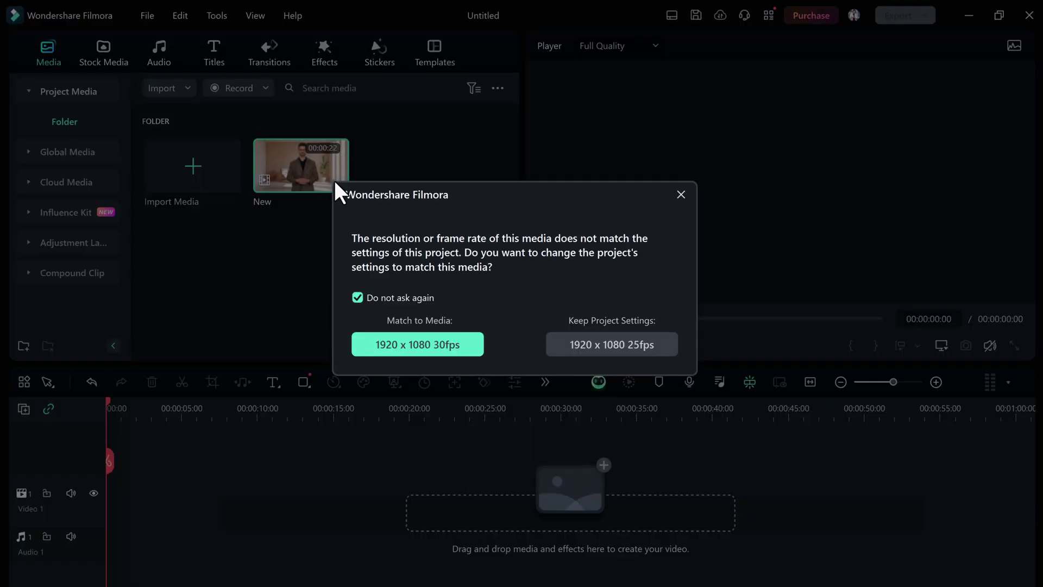
click(447, 344)
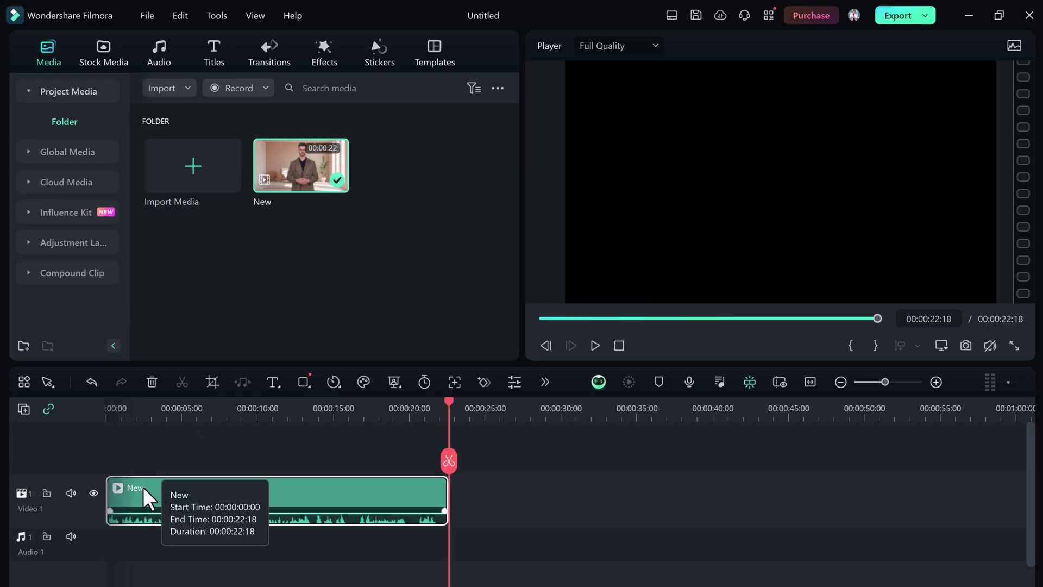
click(151, 413)
click(181, 459)
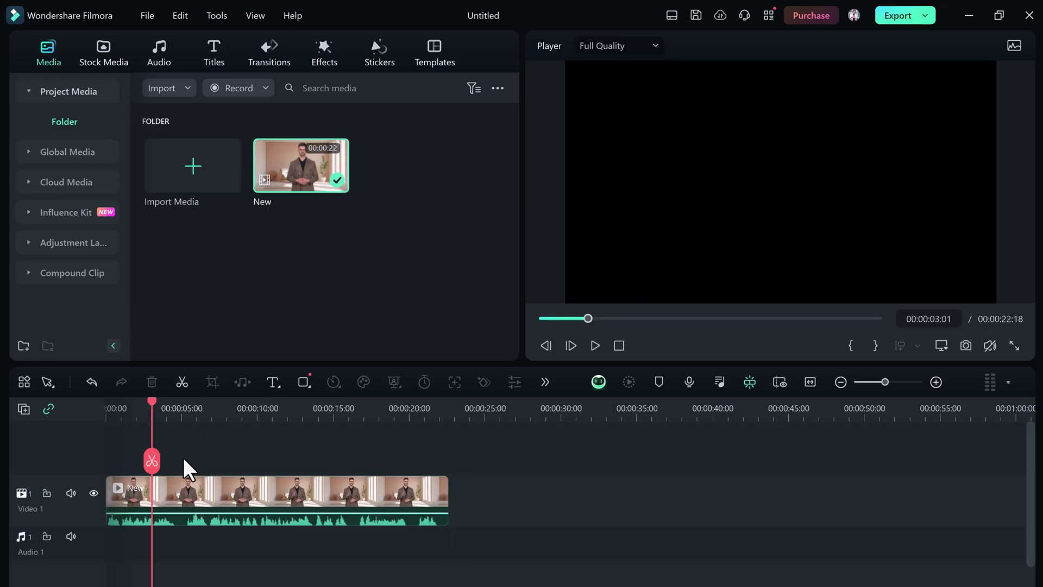
Check the editing-tools customization without changes and reveal the remaining AI tools
click(23, 382)
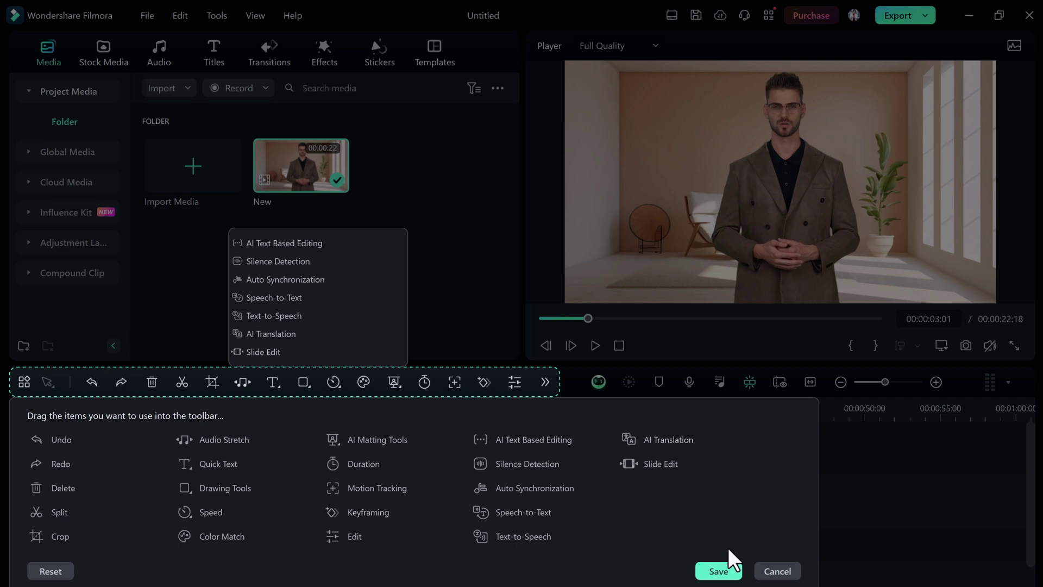
click(773, 573)
click(545, 382)
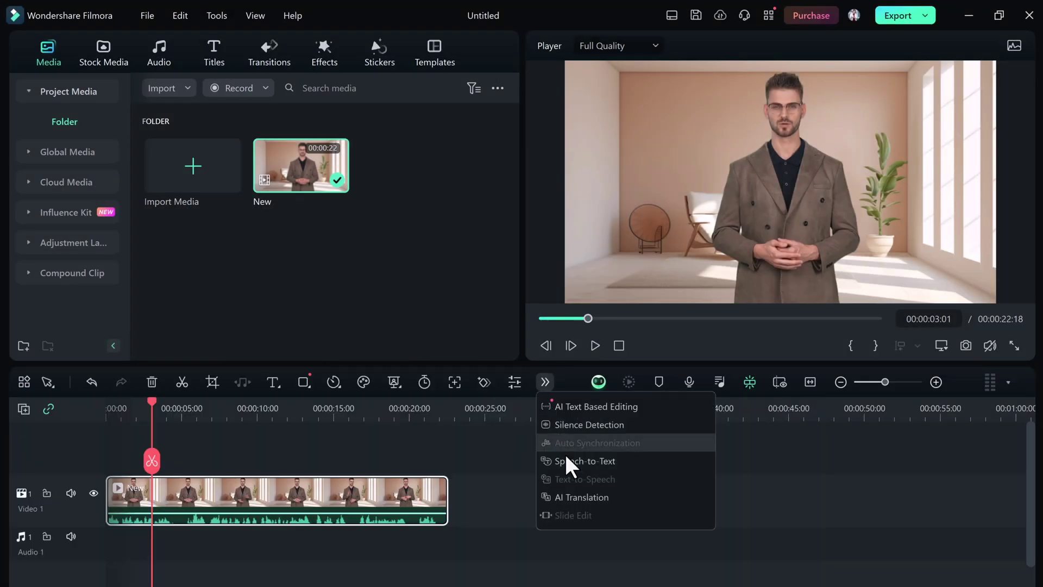
Open AI Translation for the clip and list its Translation Type choices
click(576, 494)
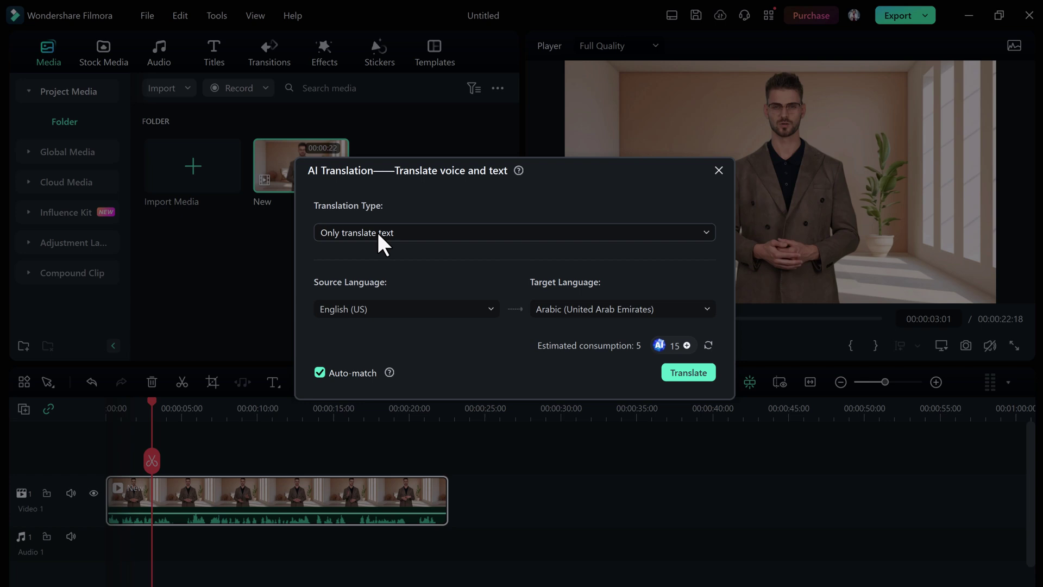
click(379, 234)
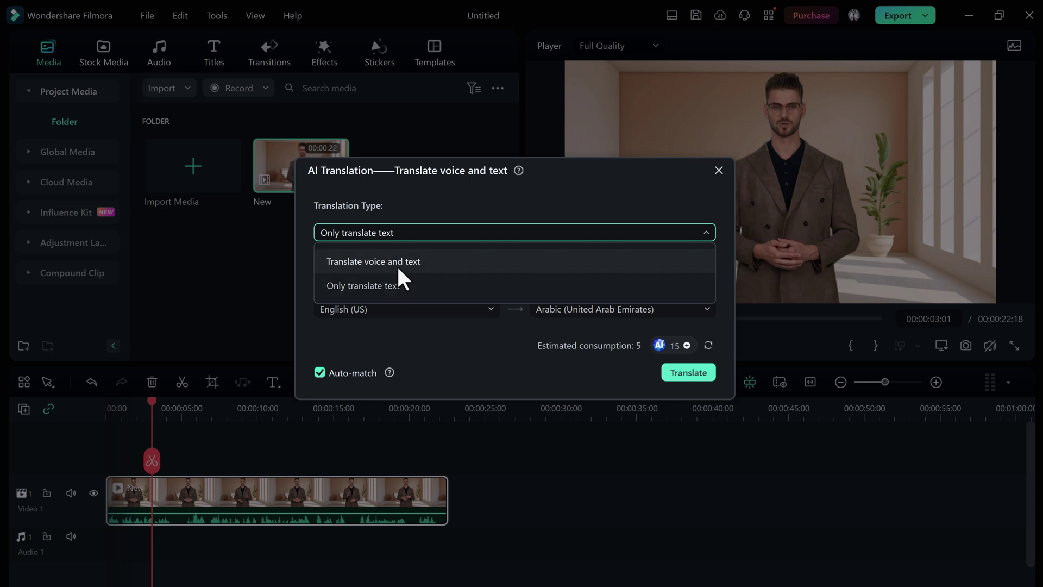
Choose 'Translate voice and text' and keep English (US) as the source language
click(478, 262)
click(478, 312)
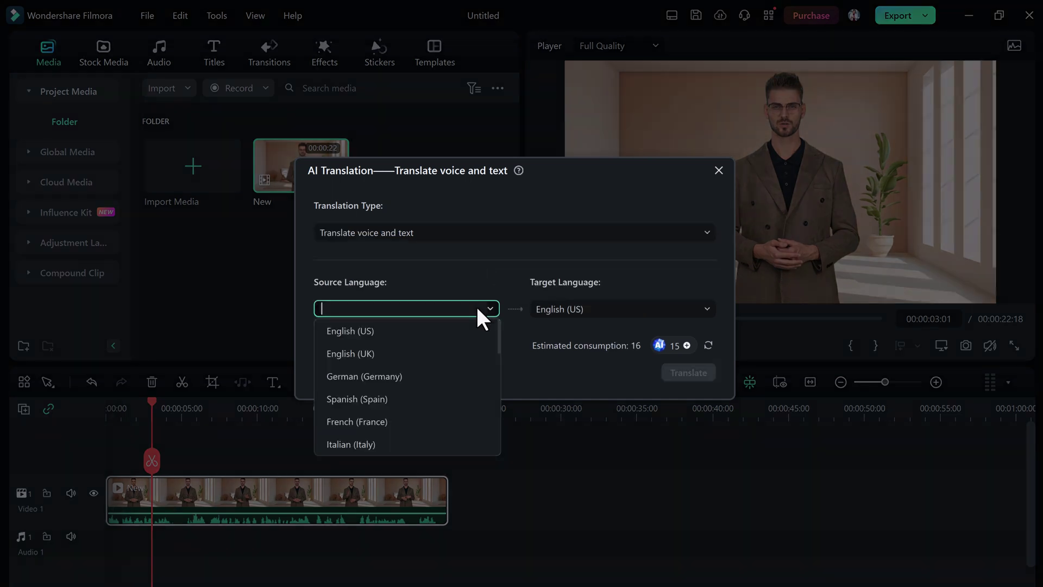
click(413, 331)
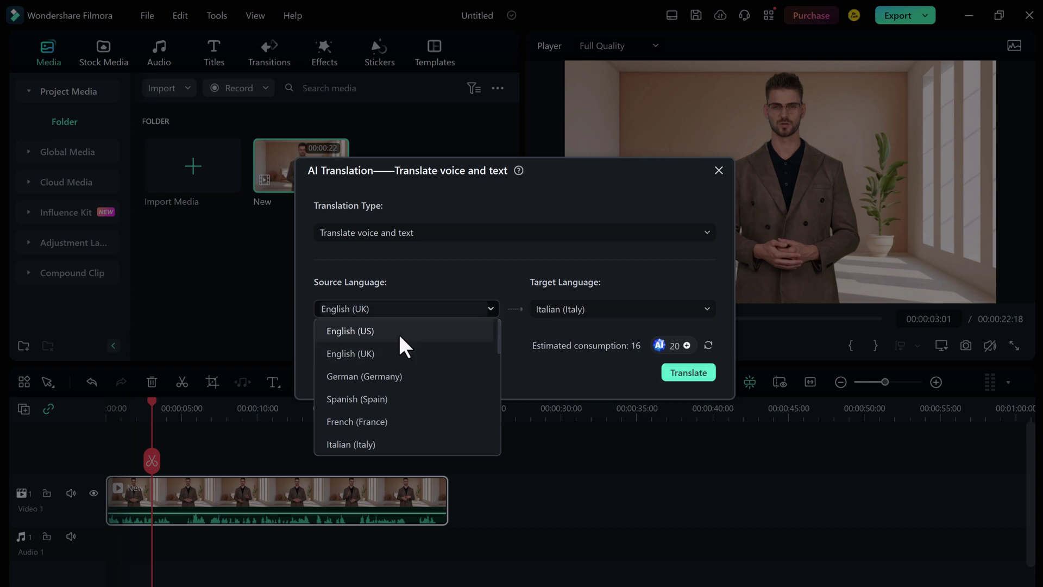
Set the target language to Hindi (India)
click(672, 314)
scroll(673, 369, down, 2)
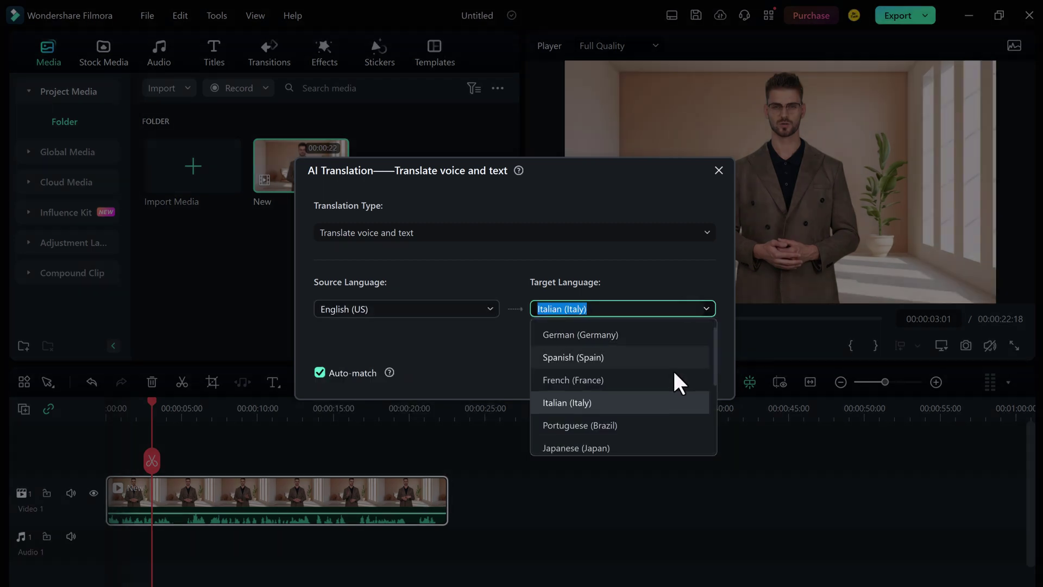
scroll(671, 369, down, 2)
scroll(672, 370, down, 2)
scroll(672, 375, down, 1)
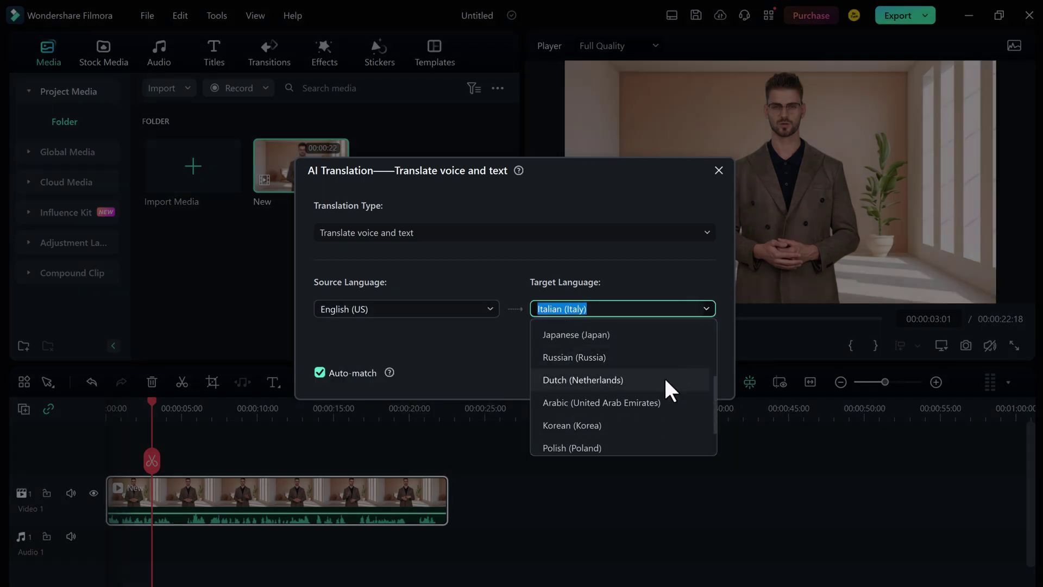
scroll(644, 406, down, 2)
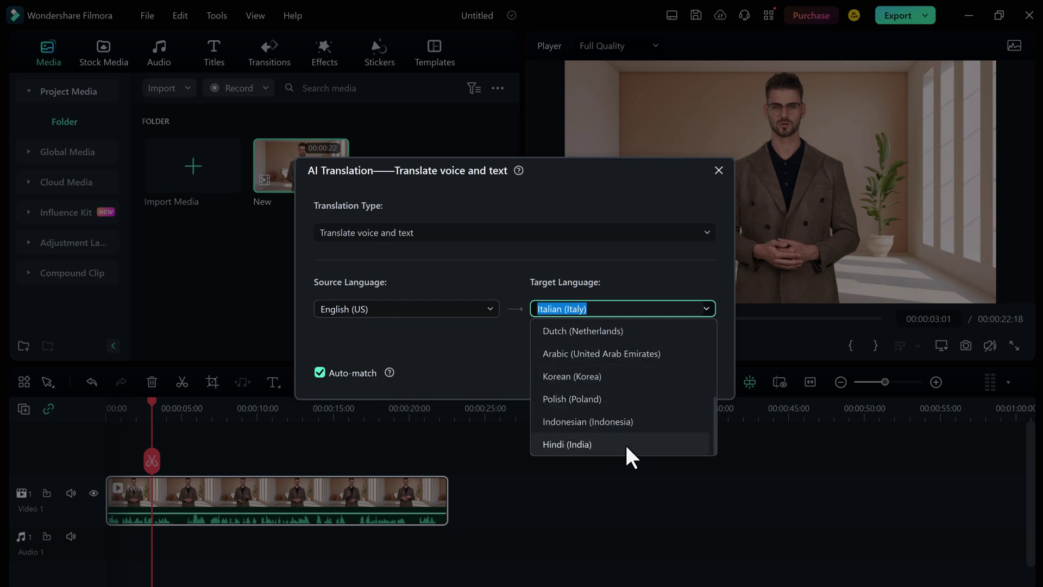
scroll(626, 440, up, 3)
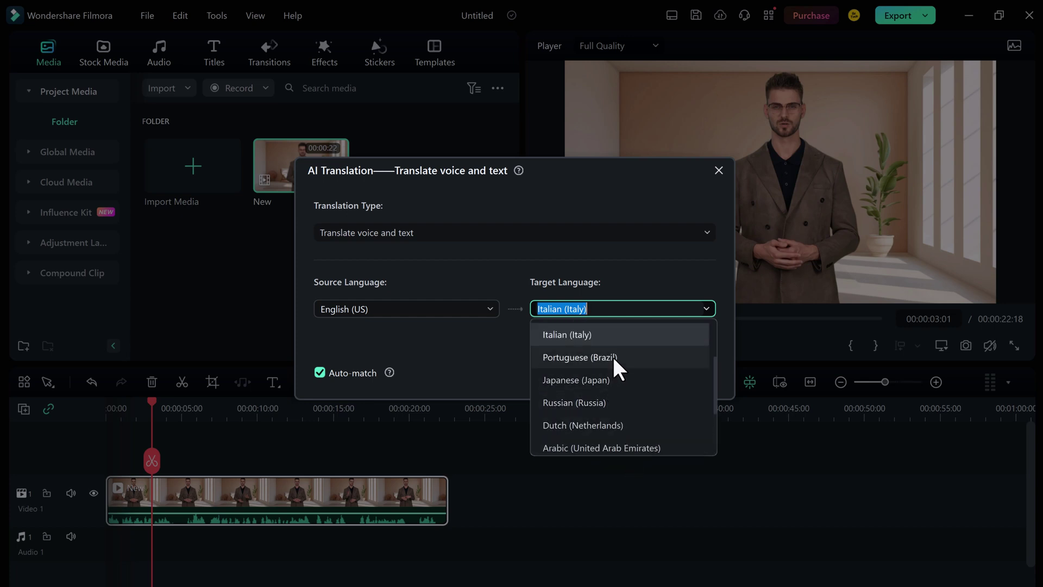
scroll(613, 358, up, 3)
scroll(608, 334, up, 1)
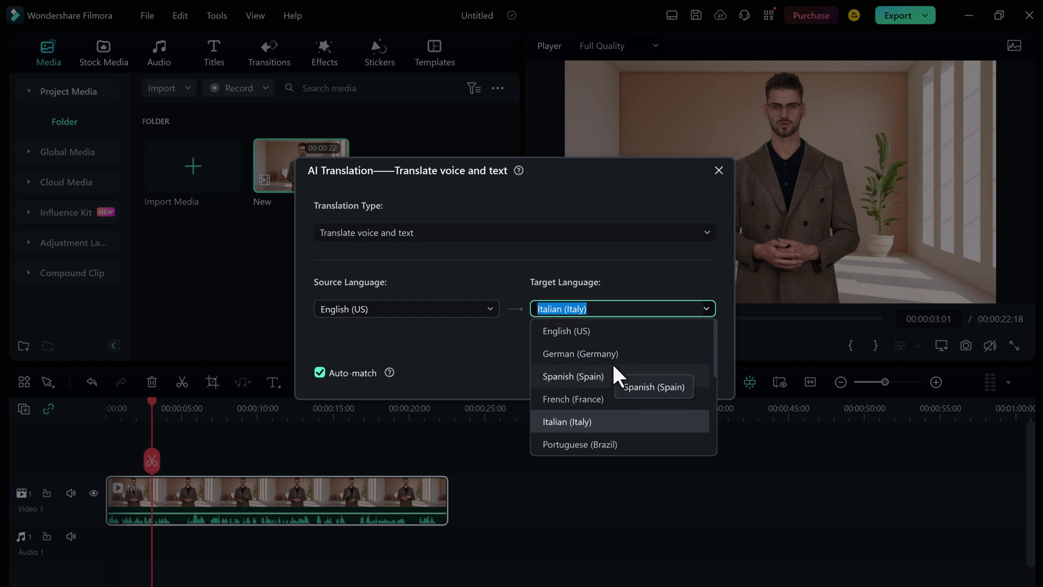
scroll(614, 367, down, 6)
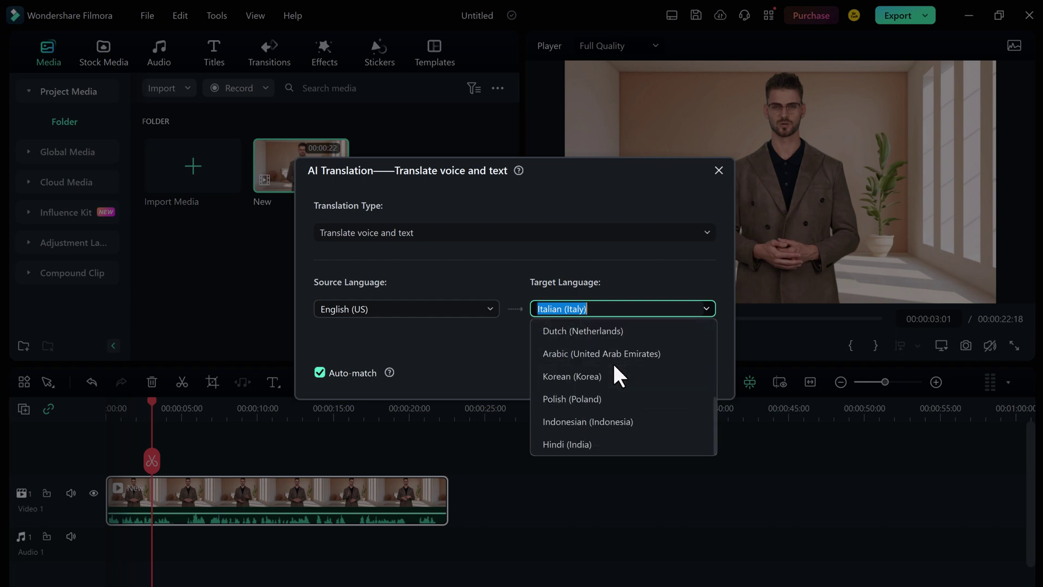
click(606, 446)
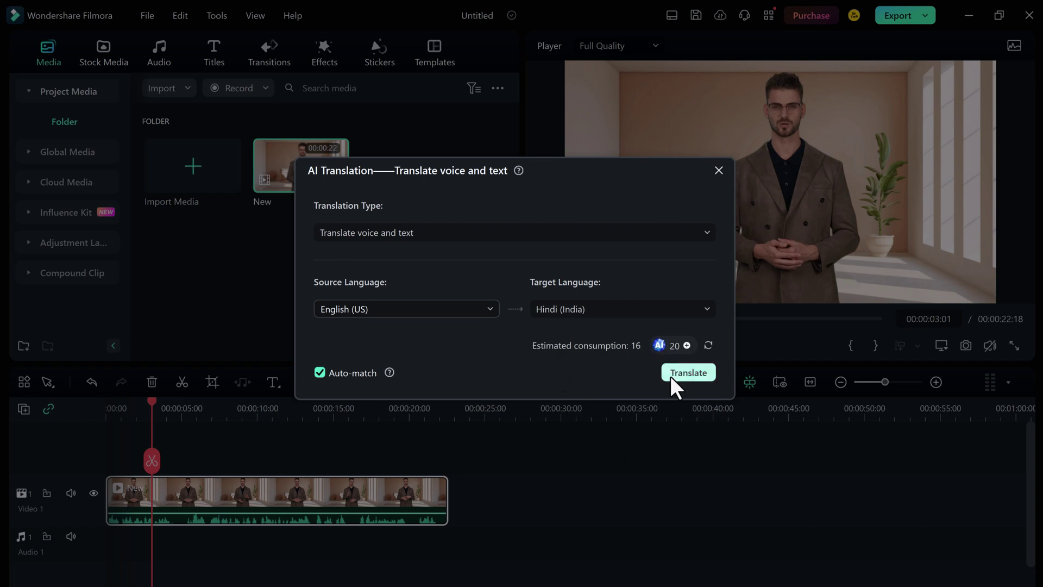
Start the Hindi translation of the New clip and wait until it completes
click(686, 372)
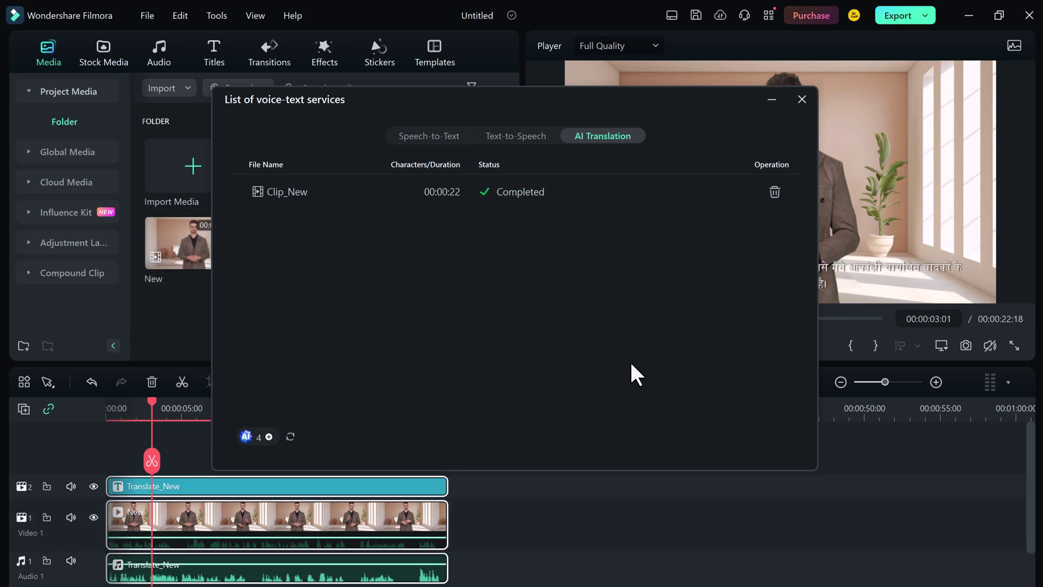
Close the voice-text services list and select the Translate_New audio clip
click(801, 99)
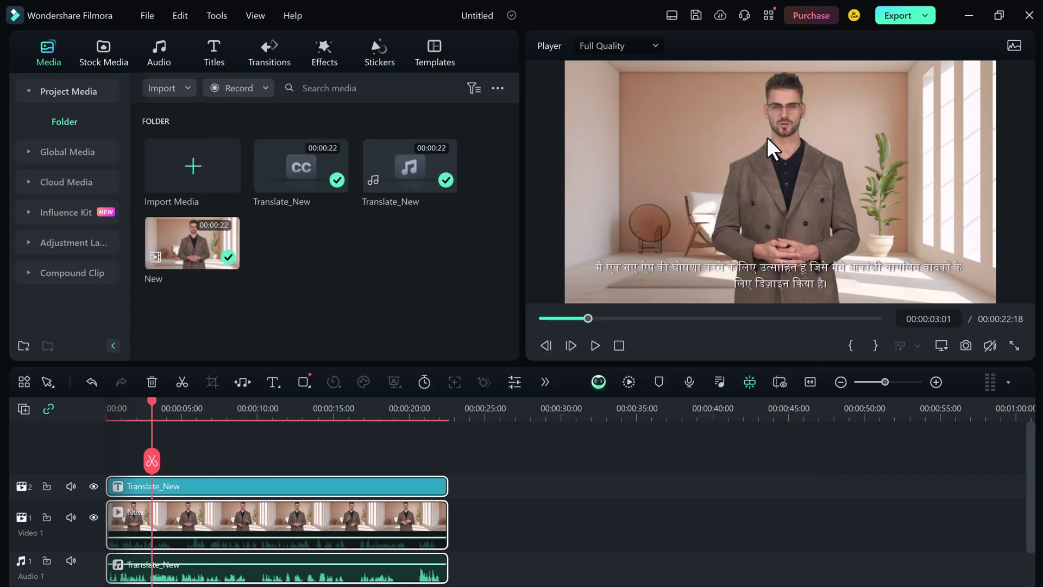
click(181, 487)
click(163, 576)
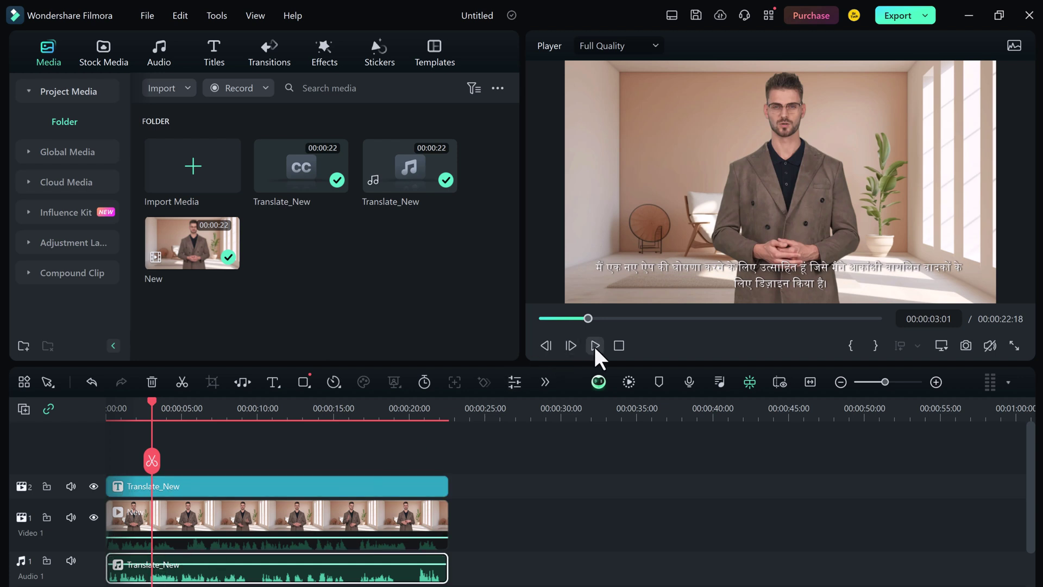
Open the Translate_New subtitle file and scroll through the Hindi subtitles
click(327, 484)
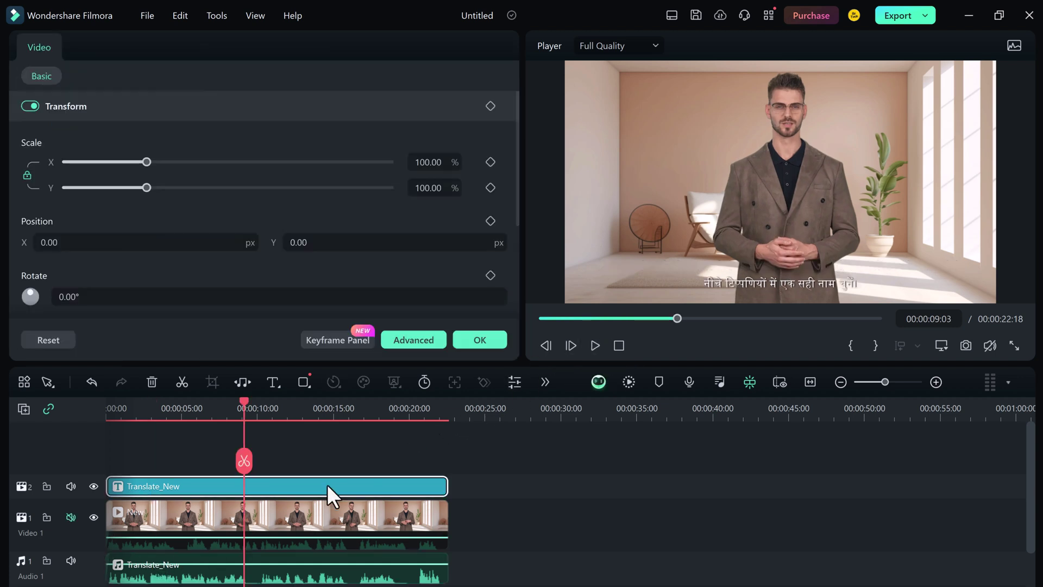
double_click(325, 483)
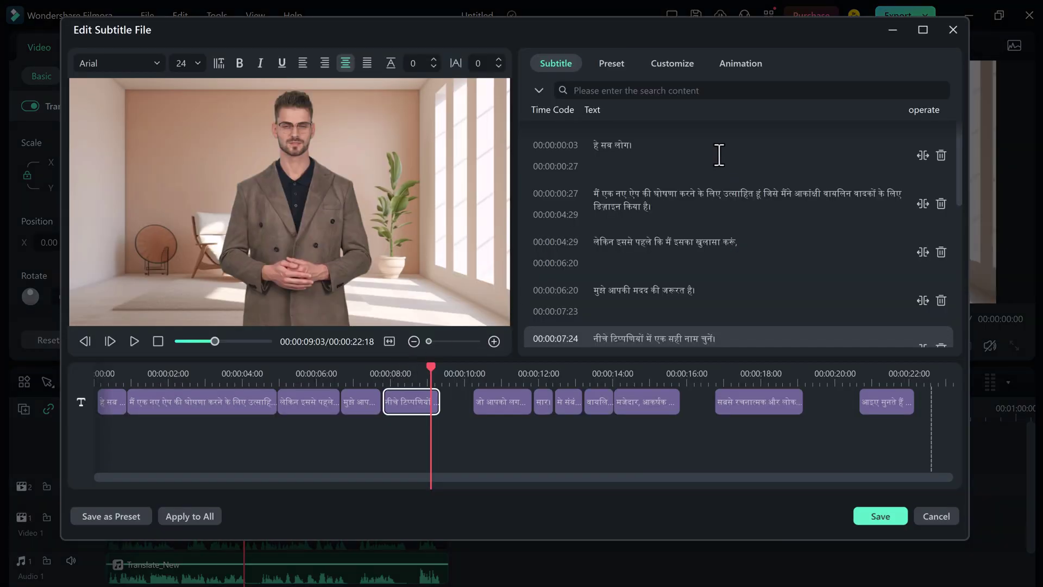
scroll(683, 179, down, 5)
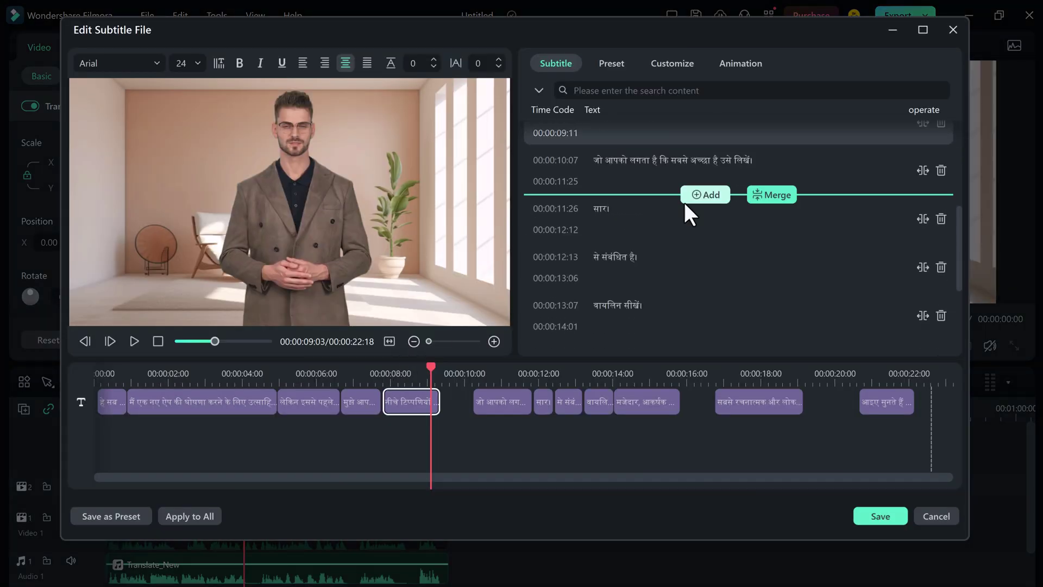
scroll(684, 212, down, 1)
scroll(679, 261, down, 2)
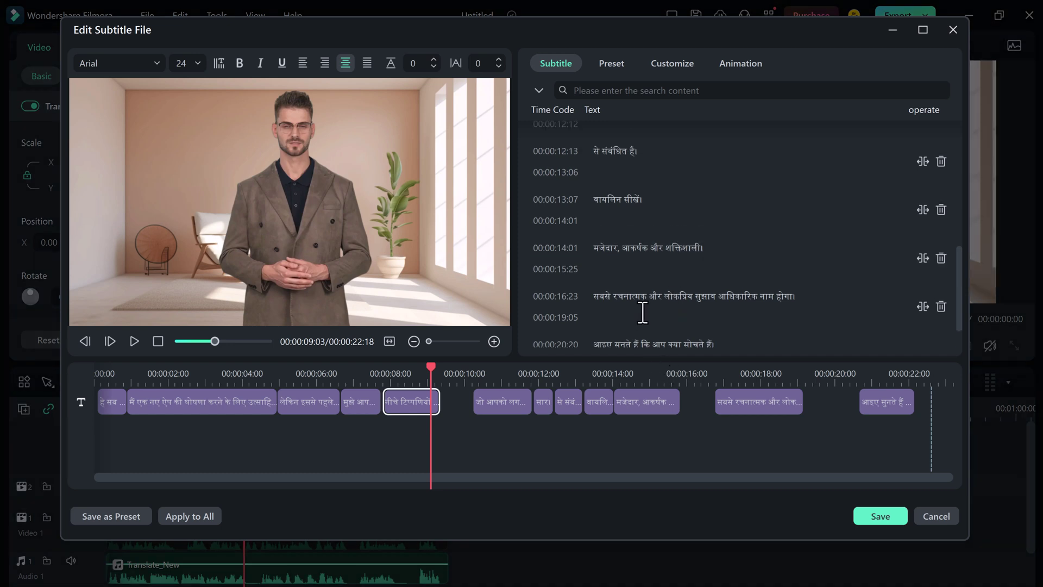
scroll(642, 313, up, 2)
Browse the Preset, Customize and Animation tabs, then close the subtitle editor unchanged
click(614, 65)
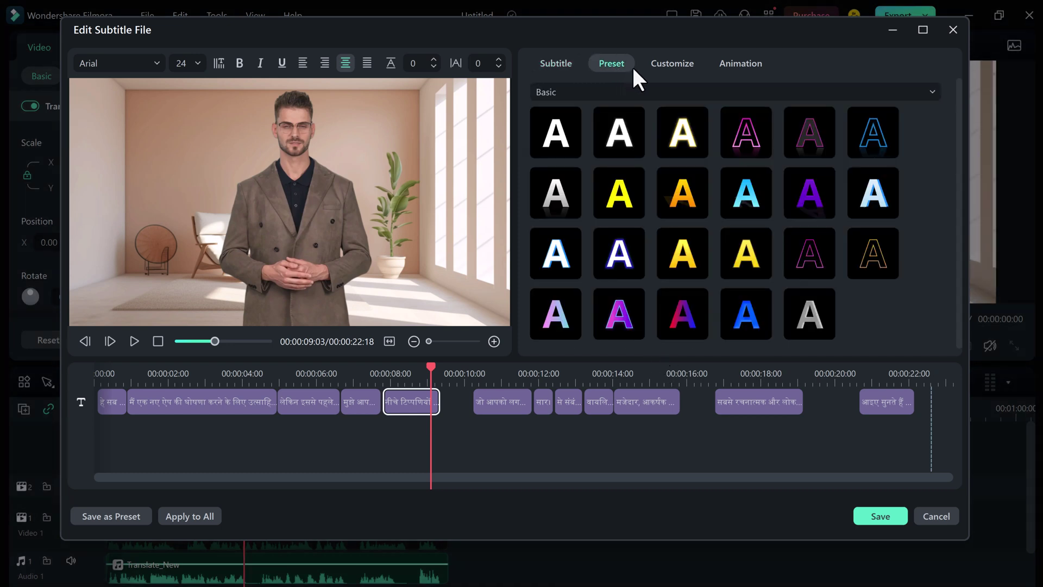
click(667, 64)
scroll(701, 170, down, 2)
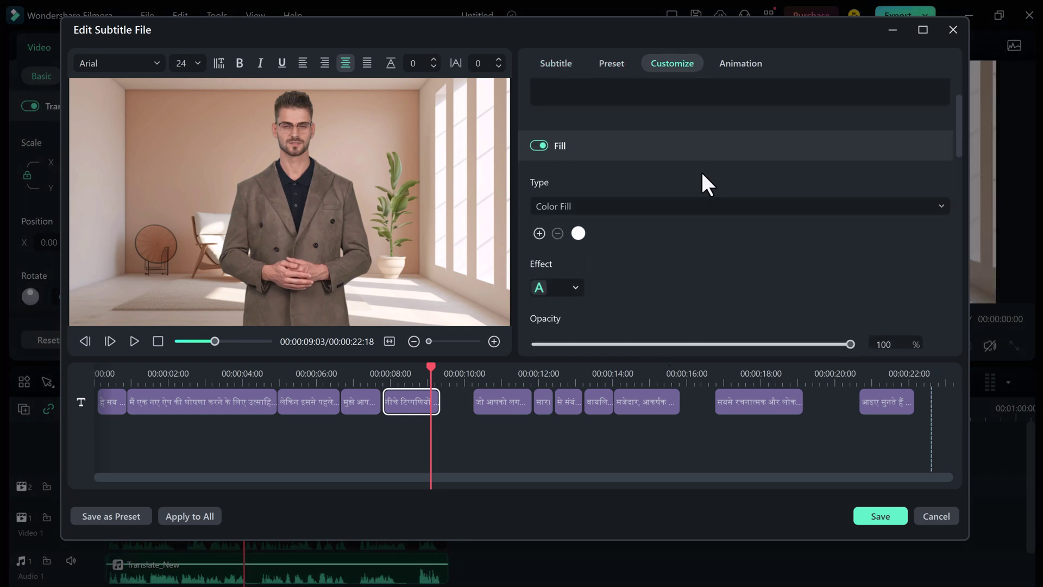
scroll(709, 130, down, 5)
scroll(723, 81, down, 3)
scroll(725, 96, down, 2)
scroll(728, 90, down, 3)
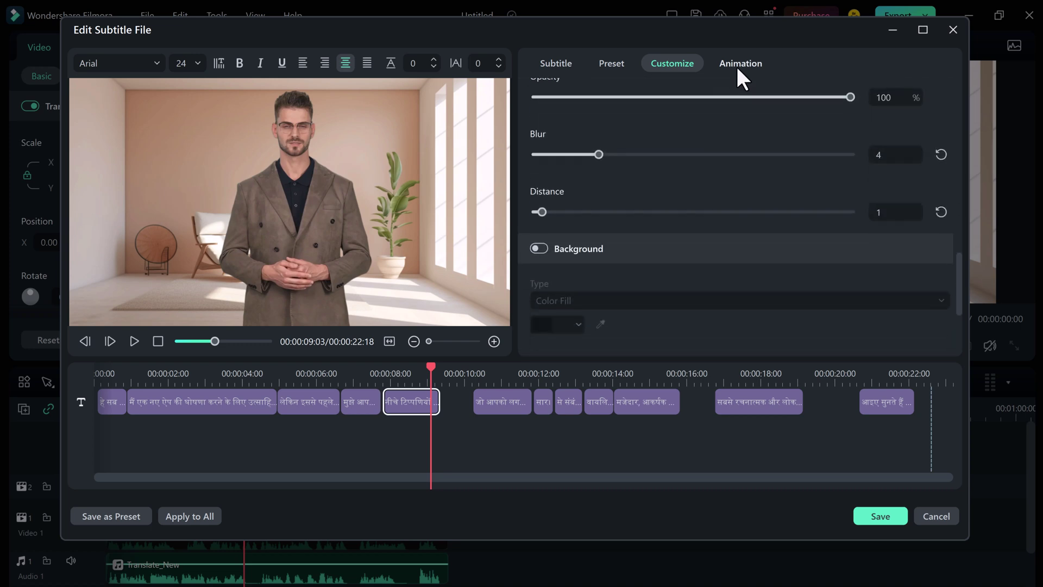
click(736, 62)
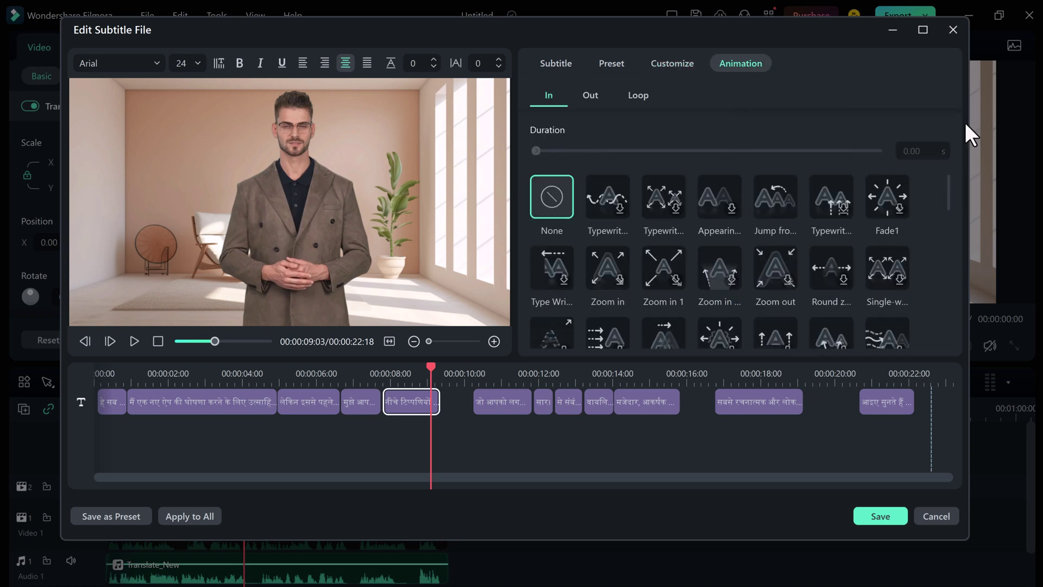
click(952, 30)
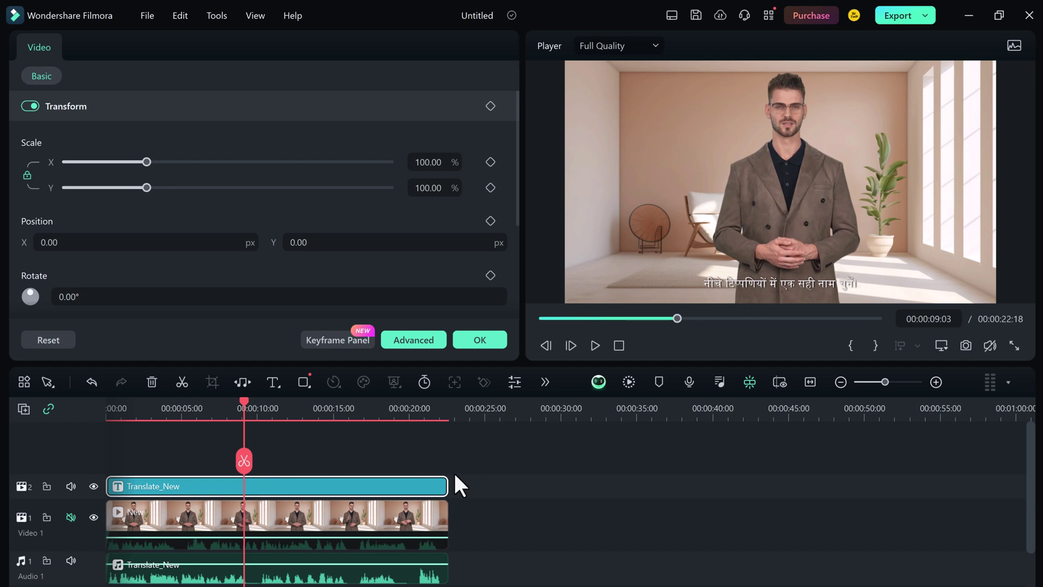
Confirm the clip property settings and reselect the Translate_New subtitle clip
click(465, 339)
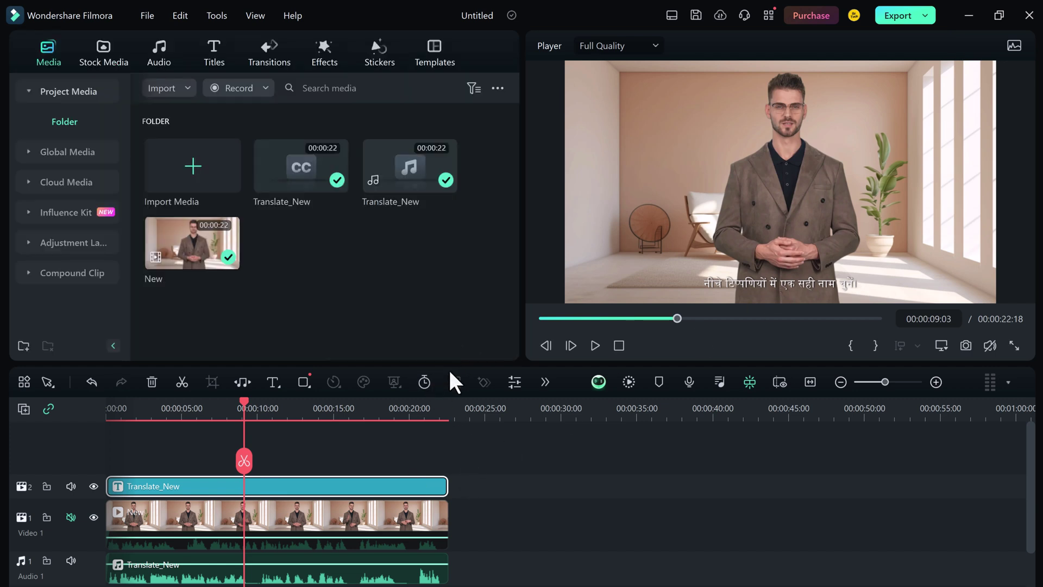
click(310, 458)
click(306, 491)
scroll(350, 503, down, 2)
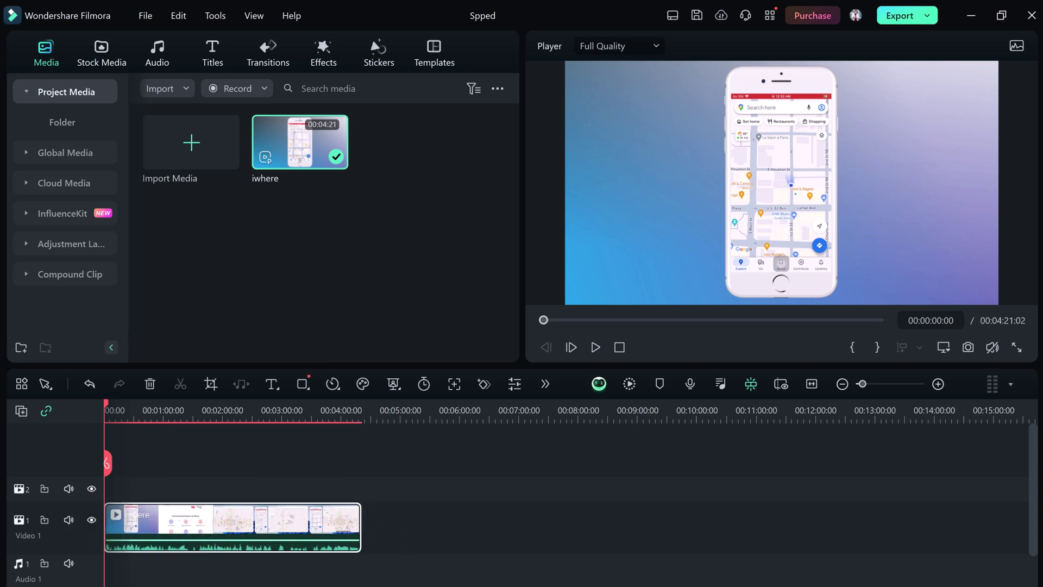
Open Speech-to-Text and keep English (US) as the spoken language
click(544, 383)
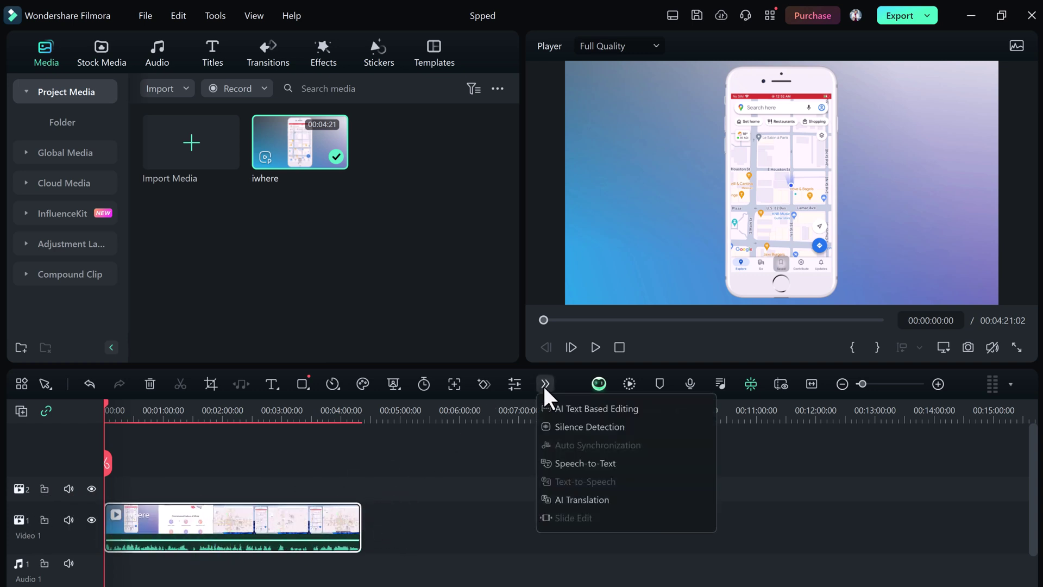
click(572, 464)
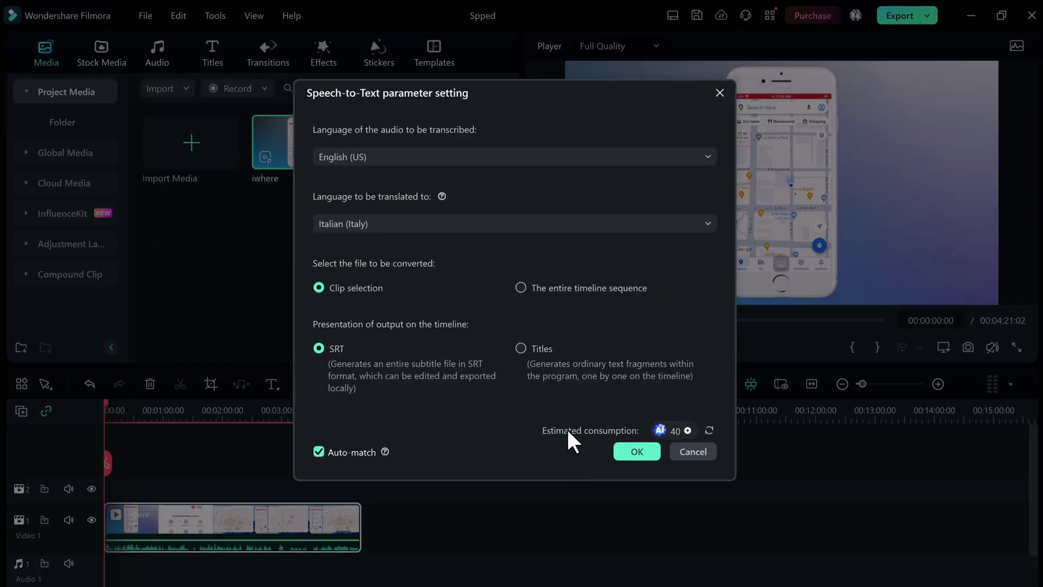
click(406, 156)
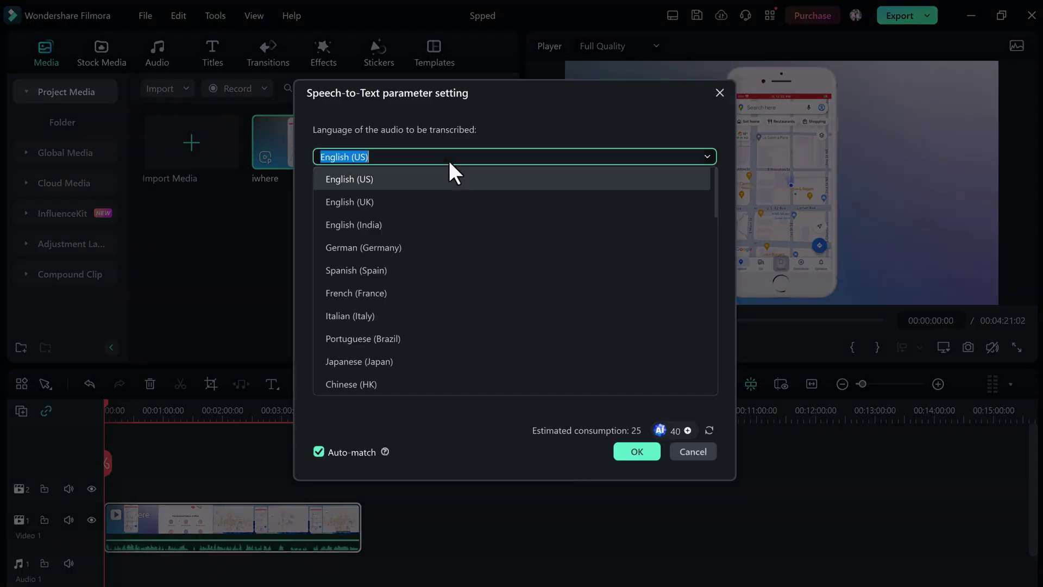
scroll(422, 353, down, 2)
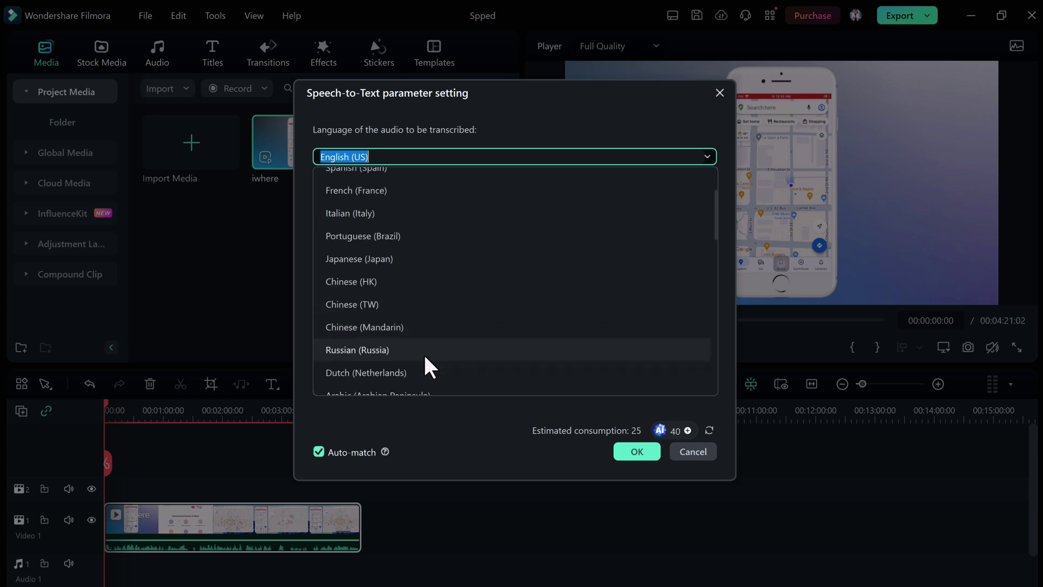
scroll(423, 354, down, 2)
scroll(423, 355, down, 3)
scroll(423, 355, up, 7)
click(430, 175)
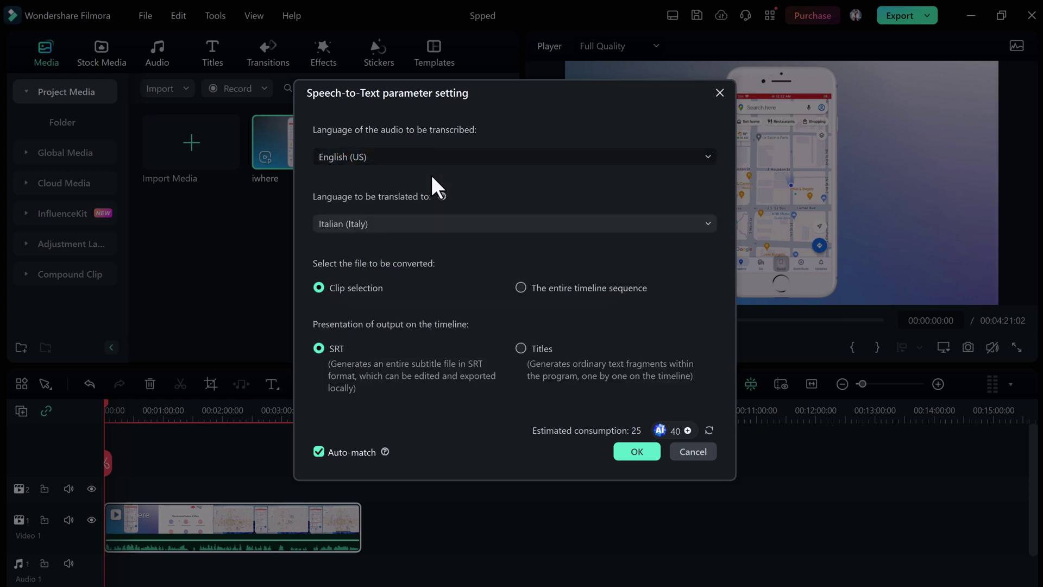
Translate into Swedish (Sweden) for the entire timeline as Titles, and start transcription
click(421, 222)
scroll(408, 340, down, 1)
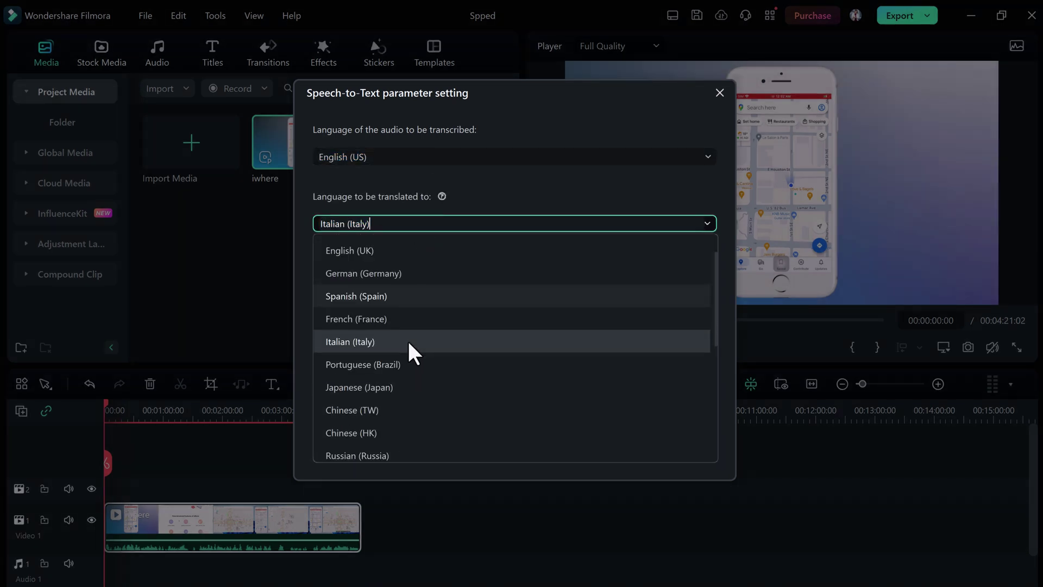
scroll(395, 364, down, 7)
scroll(400, 375, down, 3)
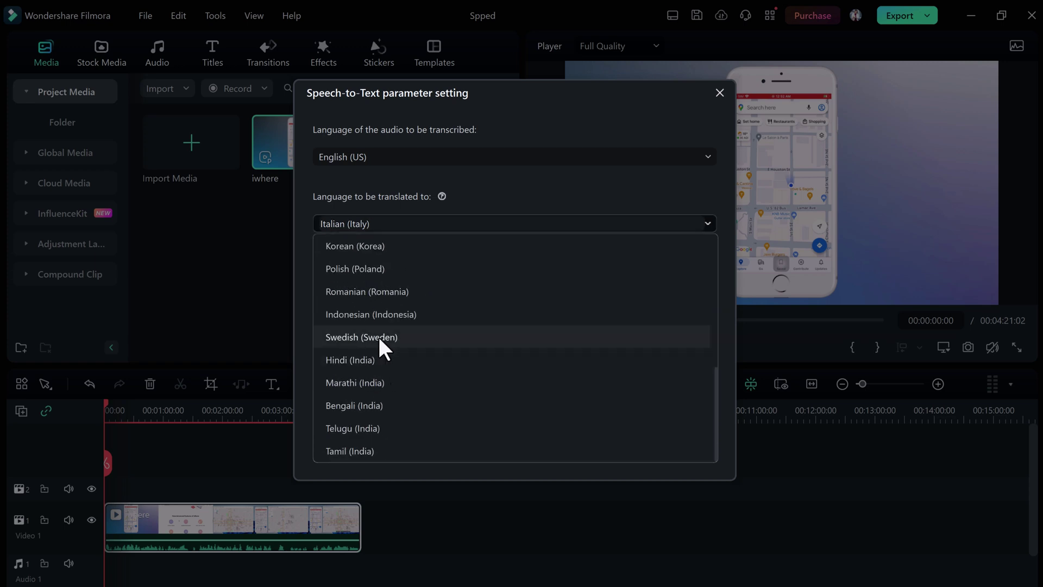
click(380, 341)
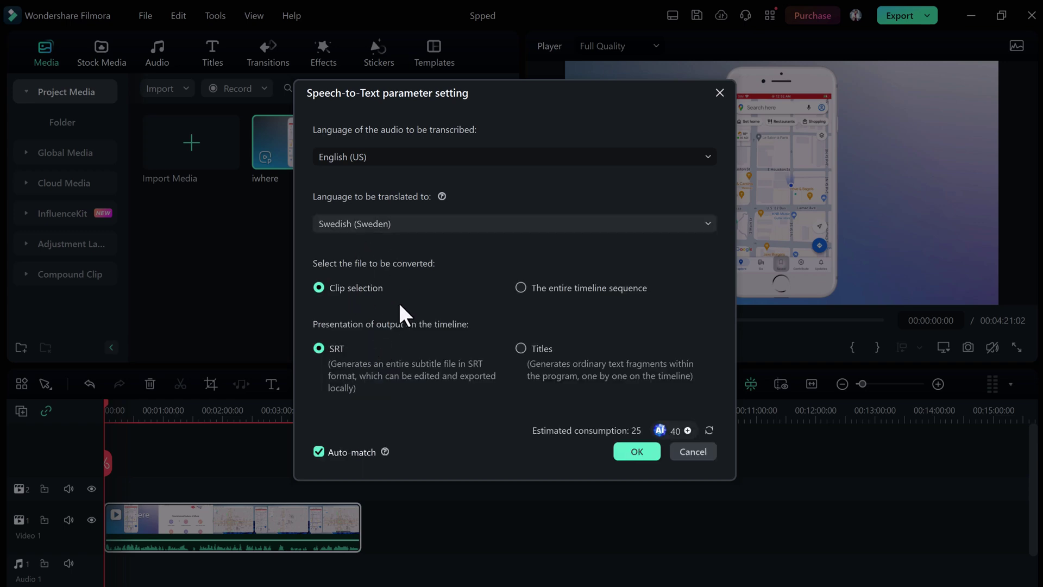
click(520, 288)
click(520, 348)
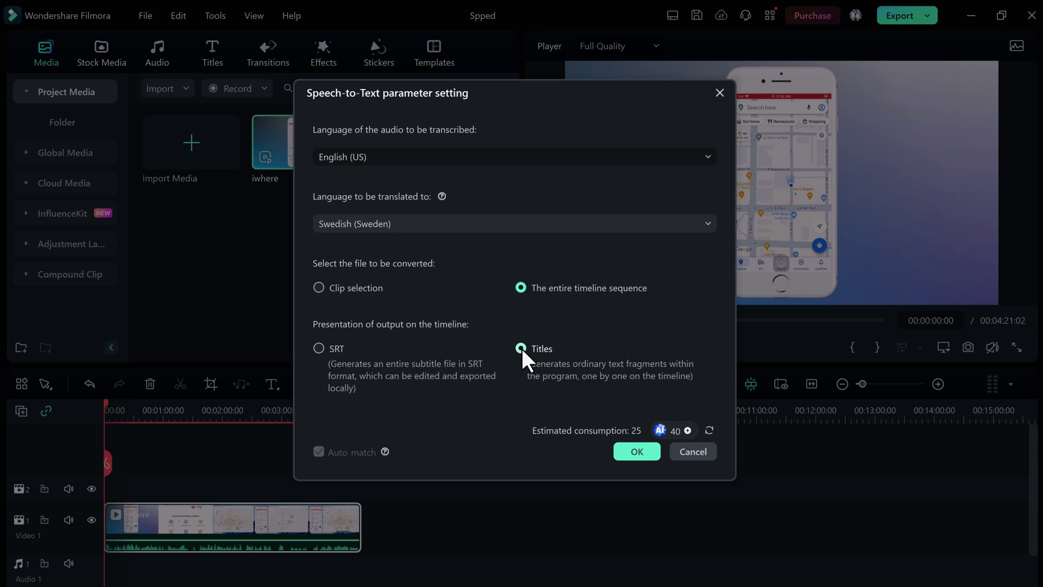
click(636, 452)
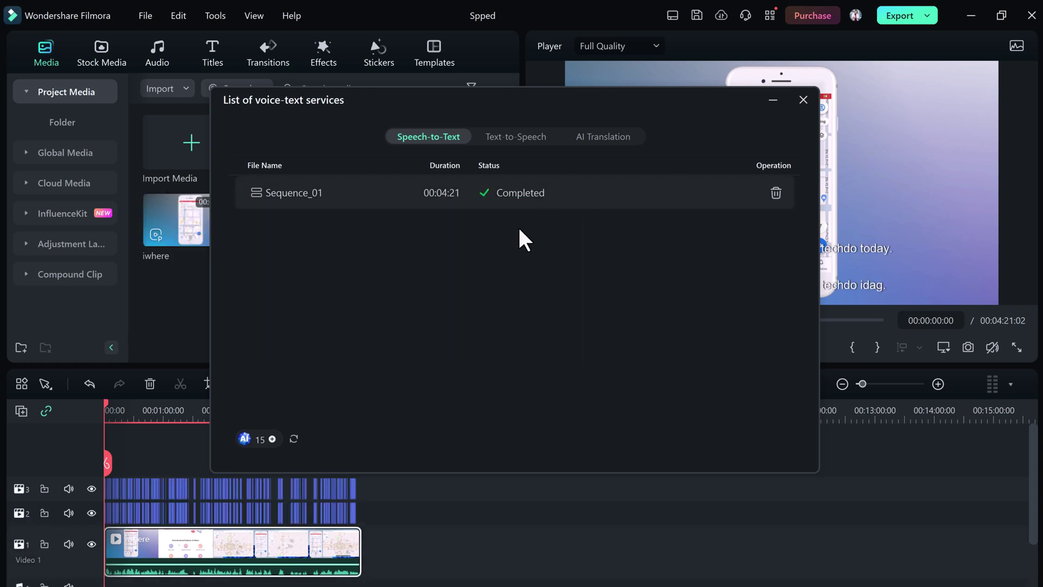
Close the voice-text services list and move the playhead a few seconds in to preview subtitles
click(803, 100)
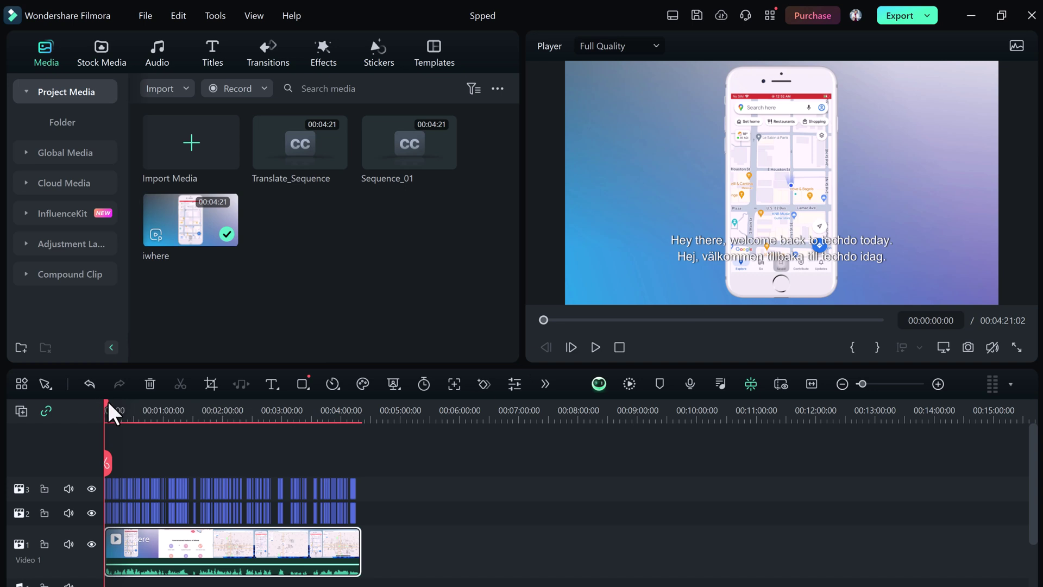
drag(107, 403, 110, 405)
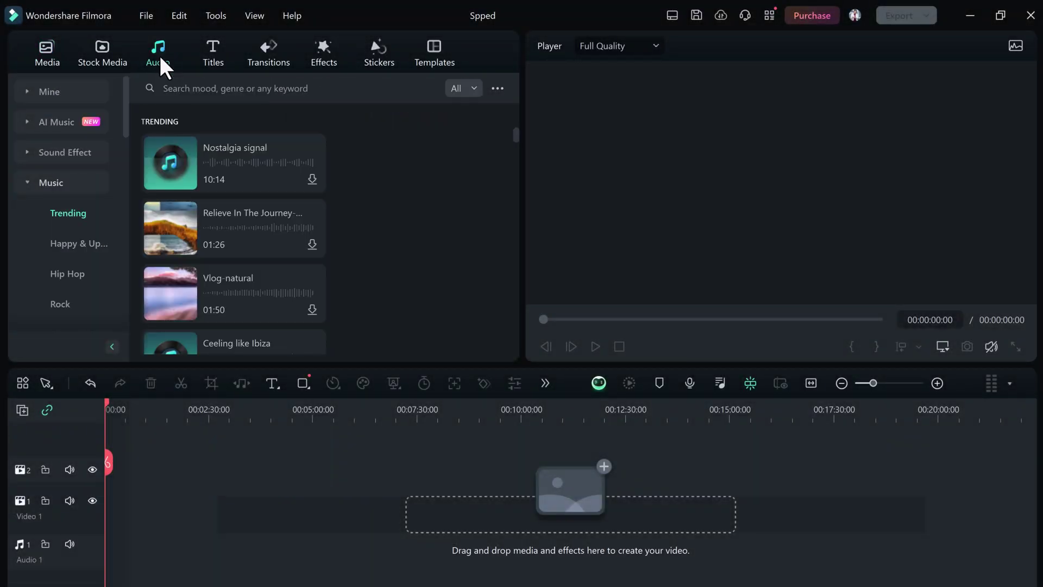
Open the AI Music tool page in the Audio library
click(65, 124)
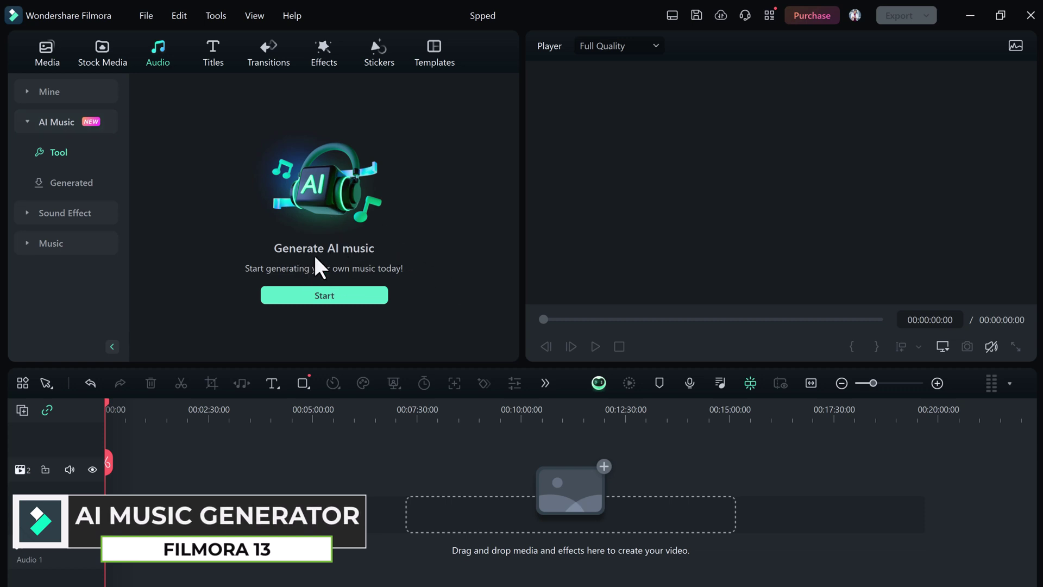
Start the AI music generator and choose the Suspense mood
click(338, 293)
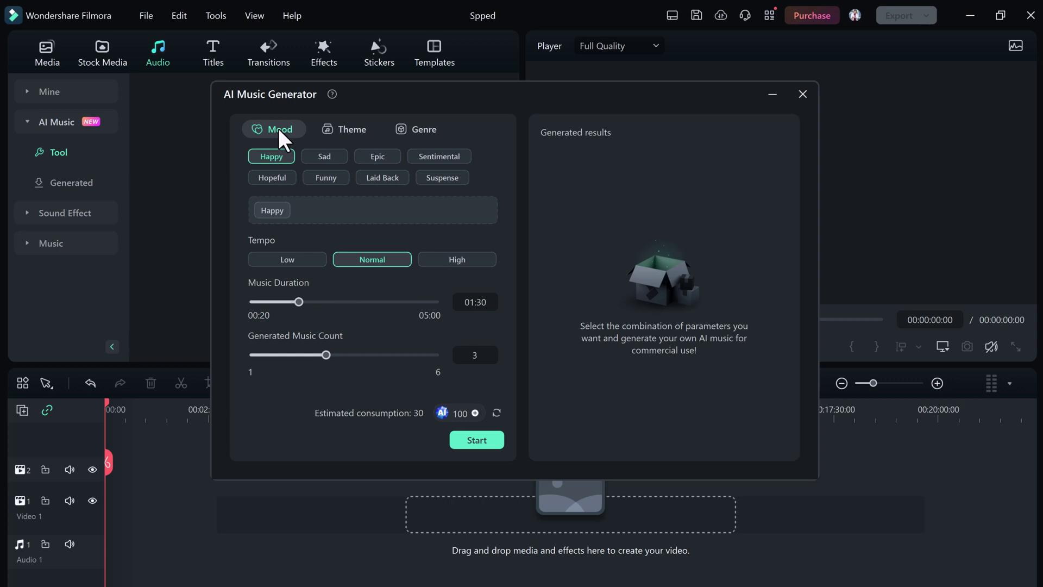
click(315, 157)
click(373, 156)
click(436, 157)
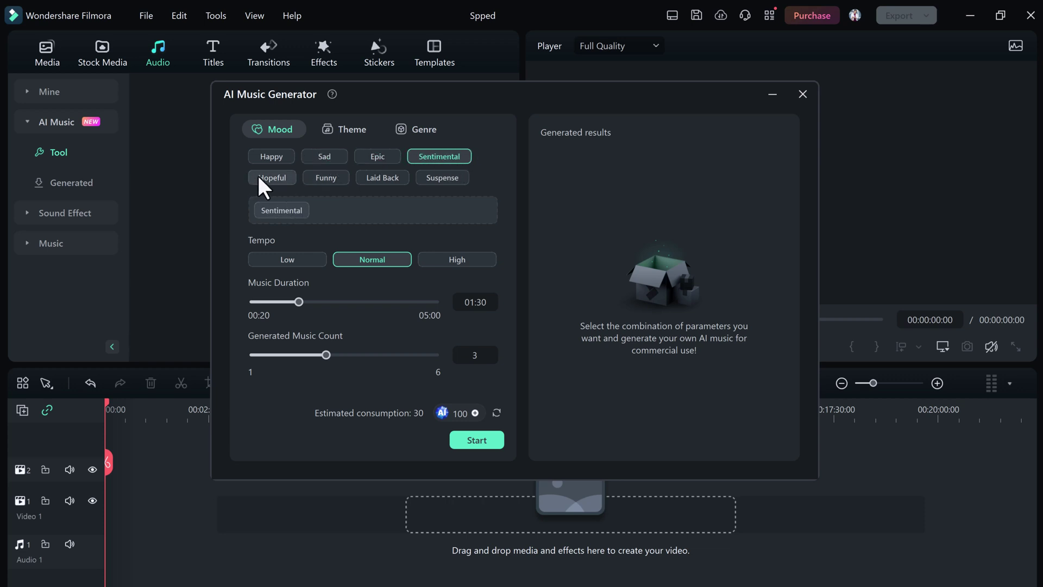
click(259, 177)
click(343, 176)
click(403, 178)
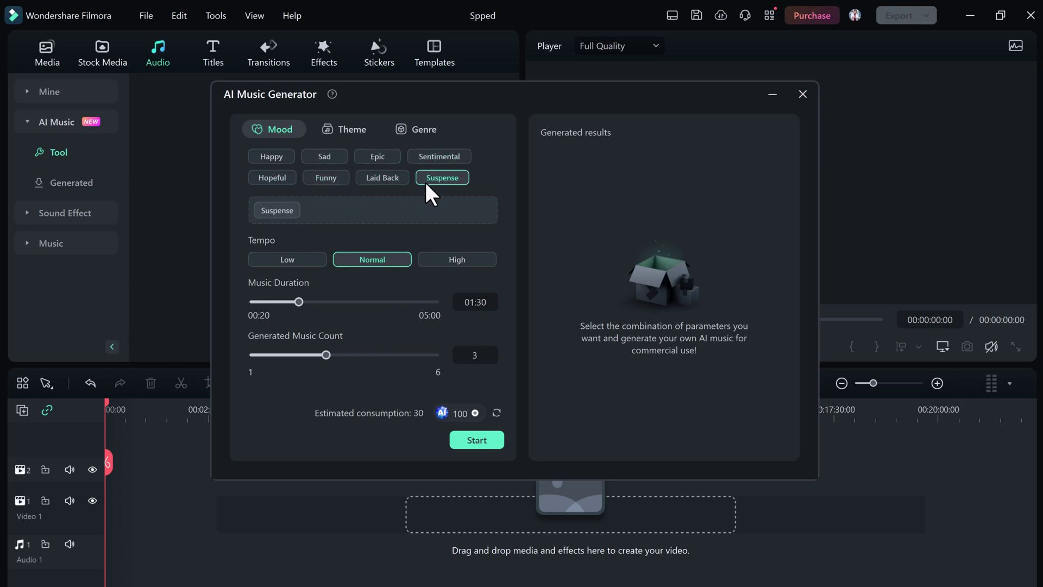
Set the tempo to High and the music duration to 05:00
click(296, 261)
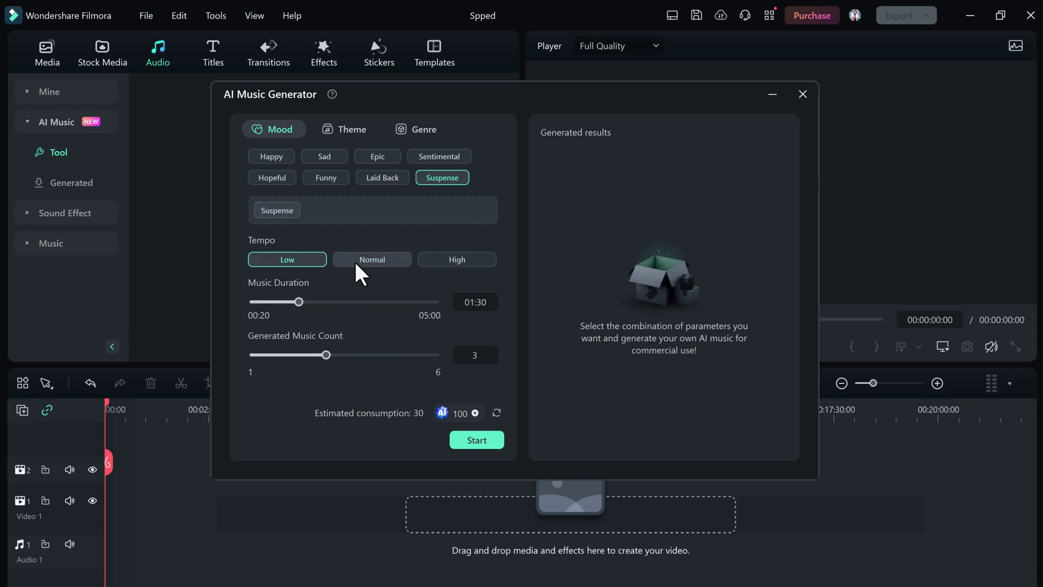
click(452, 261)
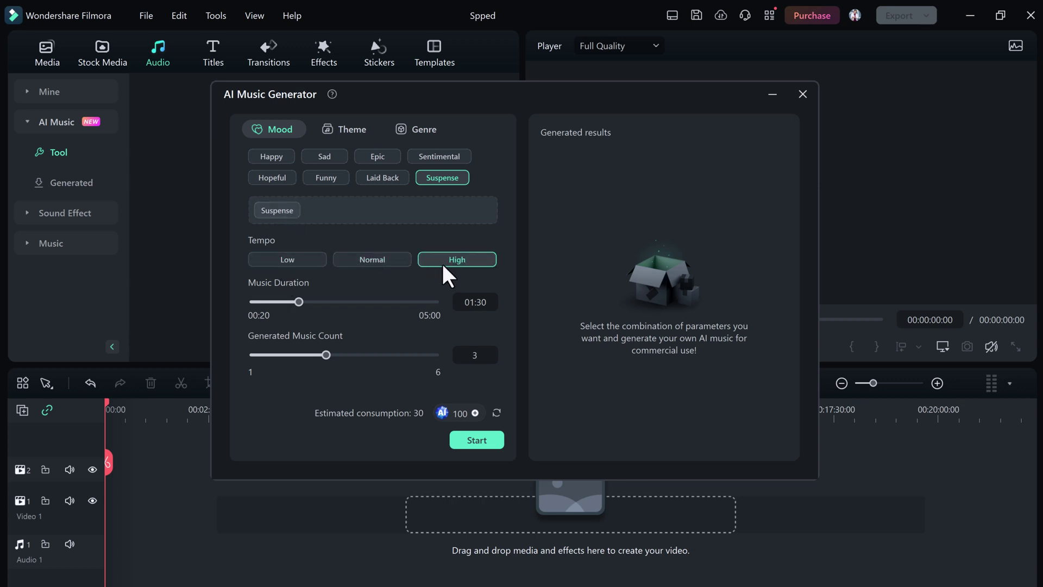
drag(320, 301, 435, 301)
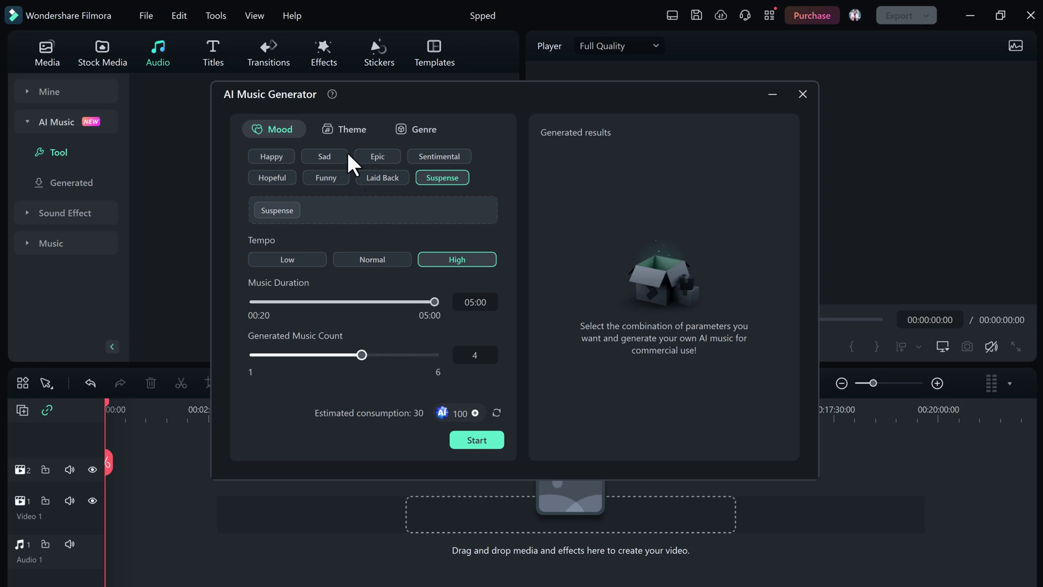
Add the Horror theme and Rock genre, then generate the music tracks
click(346, 131)
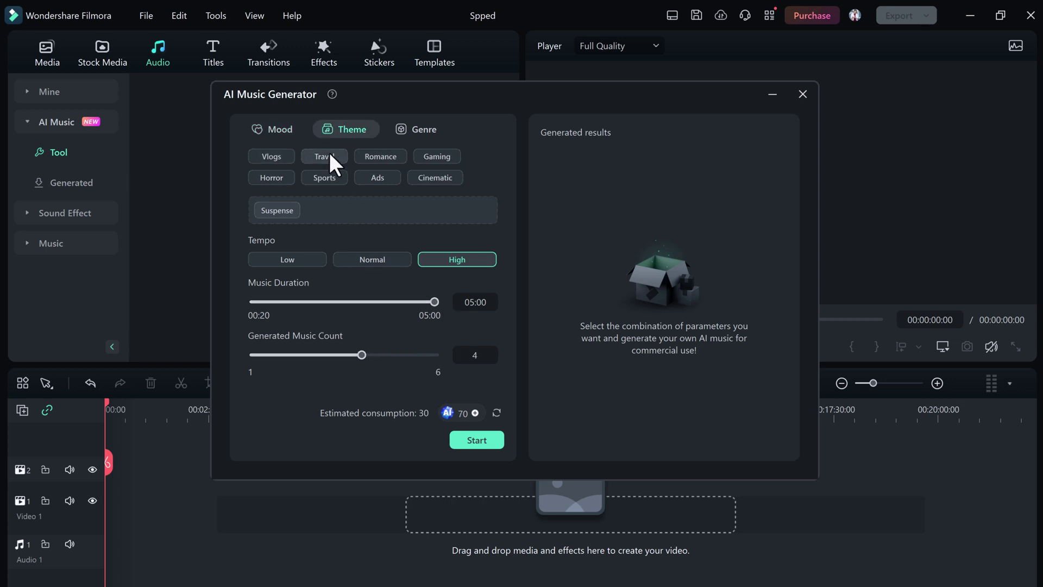
click(287, 176)
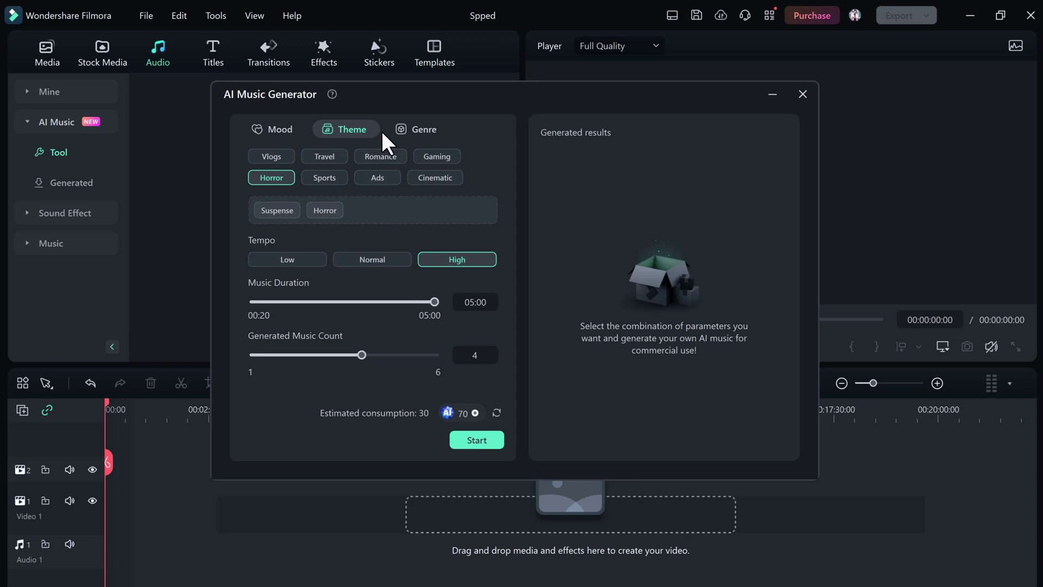
click(410, 129)
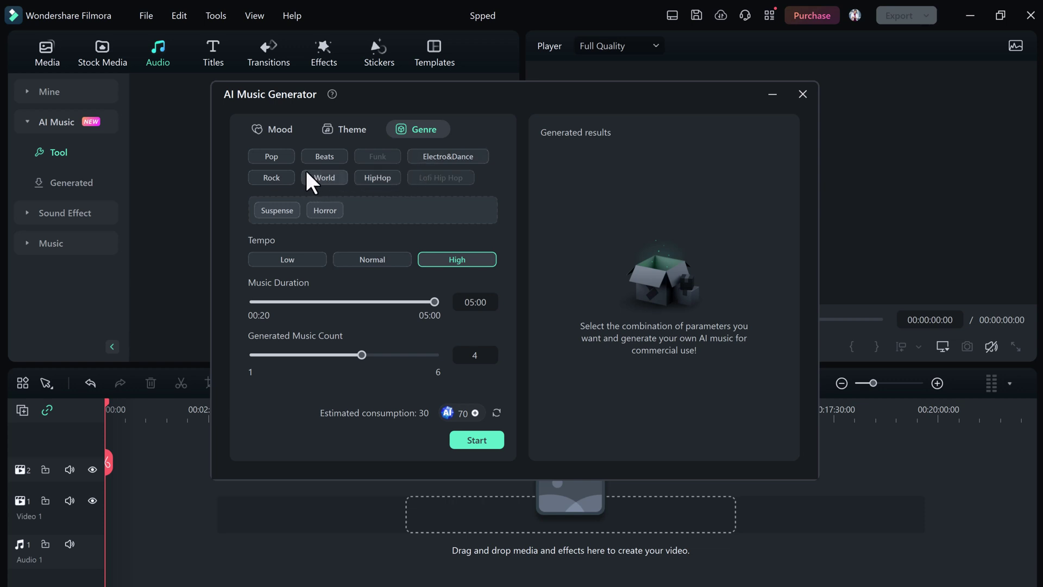
click(282, 173)
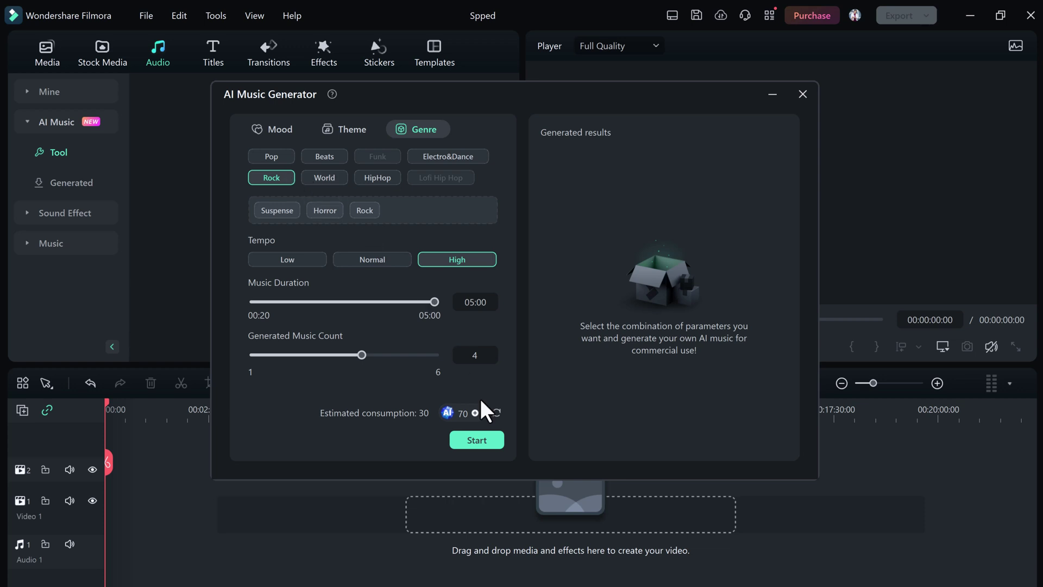
click(482, 440)
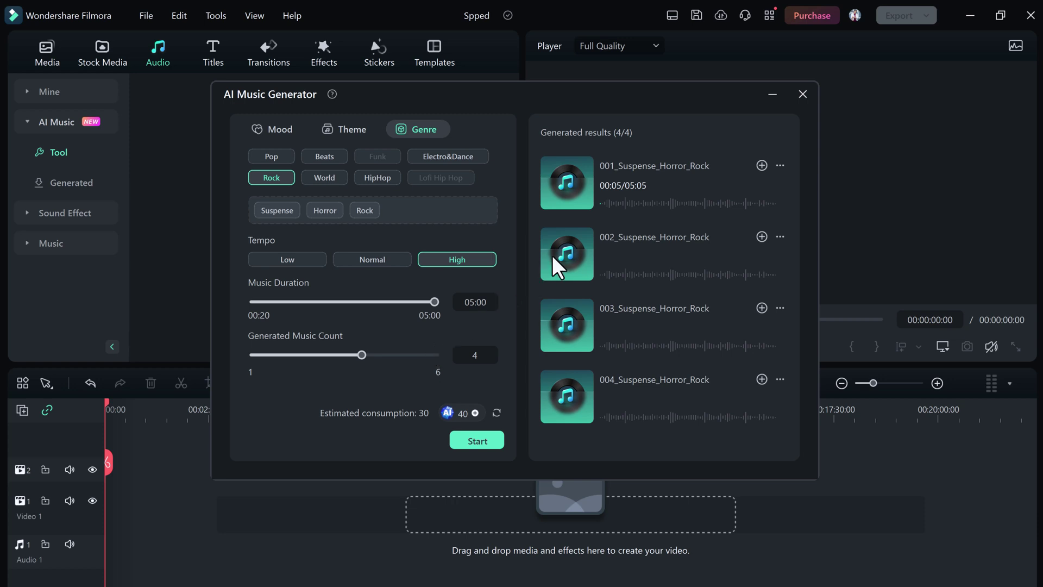
mouse_move(577, 186)
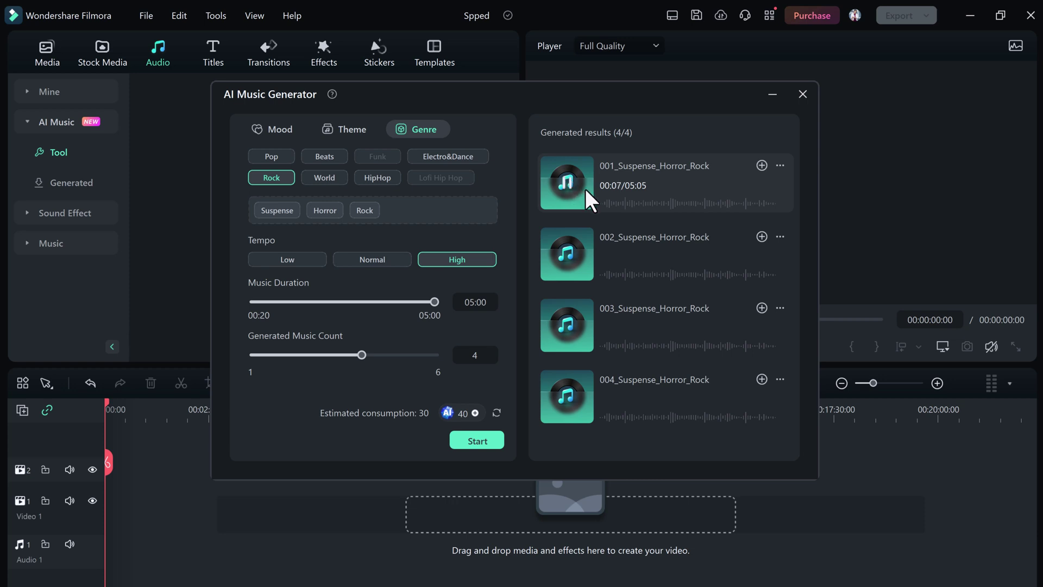
Audition tracks 001 and 002 by clicking ahead along their waveforms
click(625, 204)
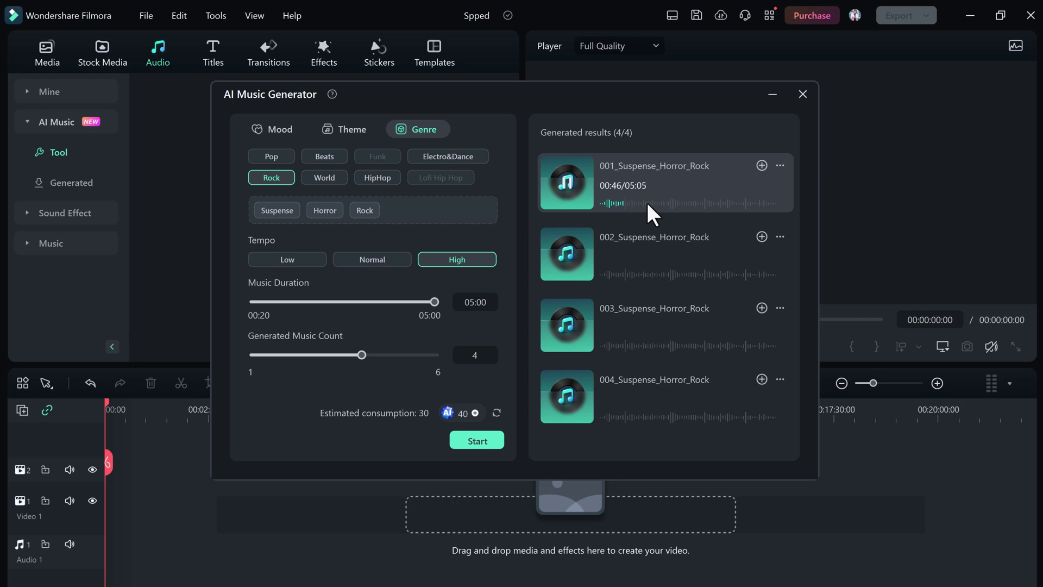
click(647, 203)
click(670, 275)
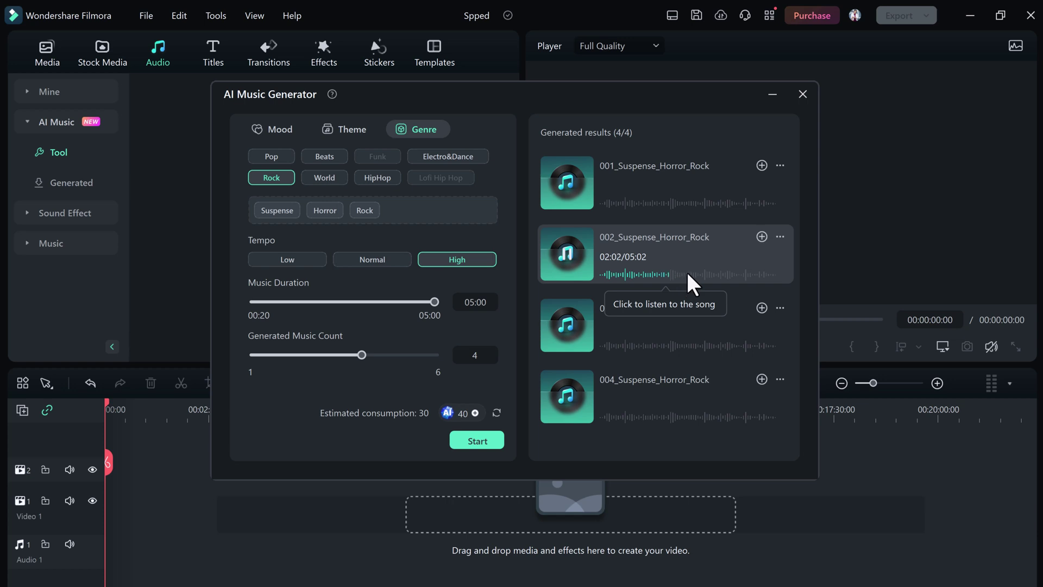
click(703, 273)
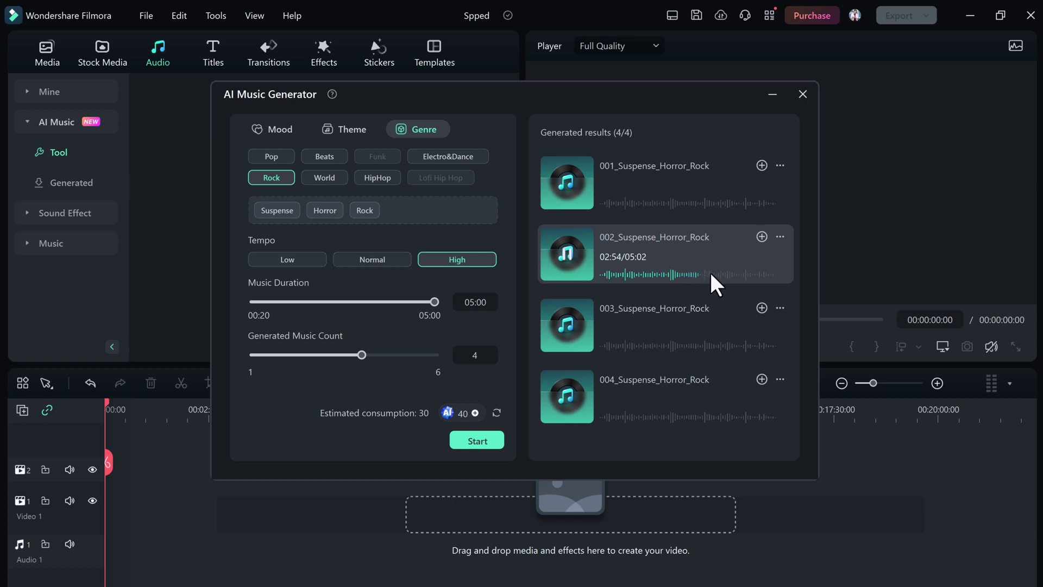
Add 001_Suspense_Horror_Rock to the timeline, then close the generator and confirm
click(576, 397)
click(762, 165)
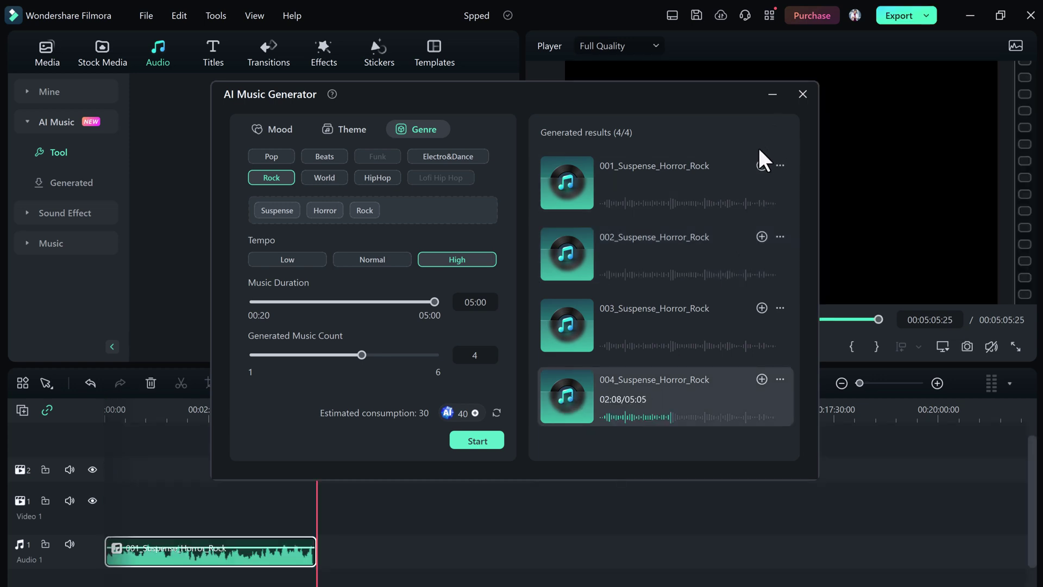
click(802, 94)
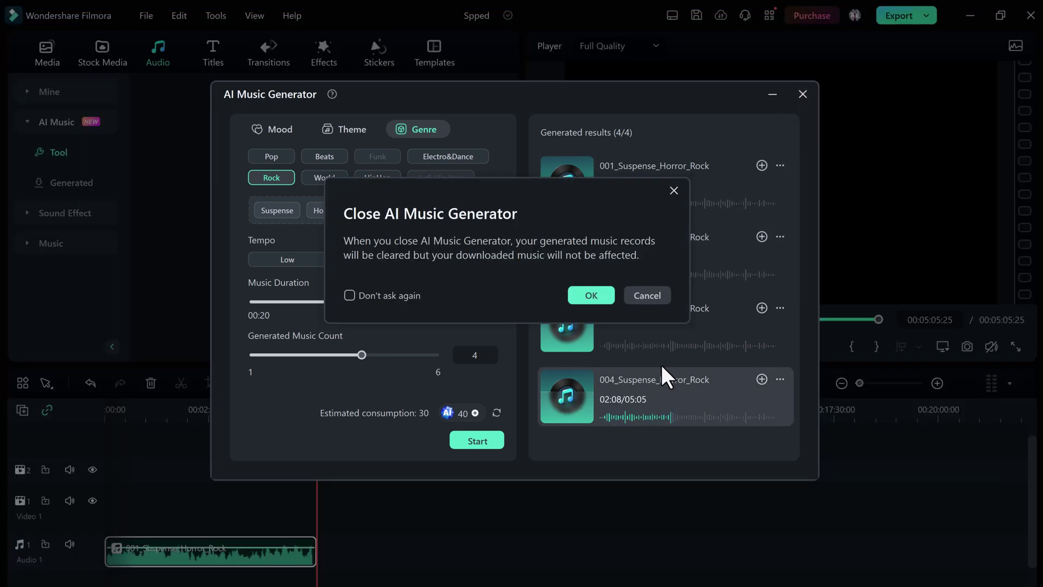
click(579, 291)
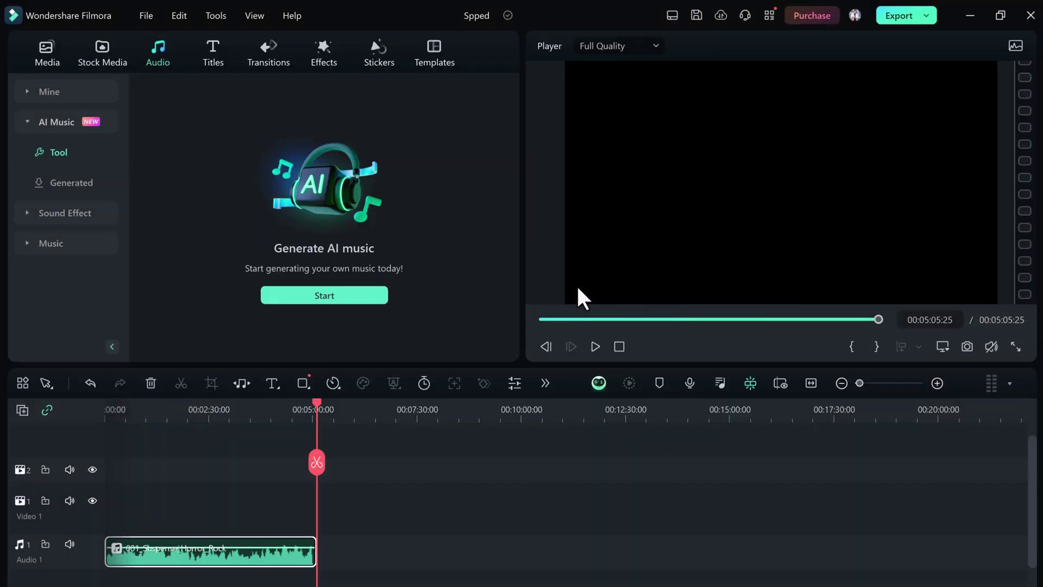